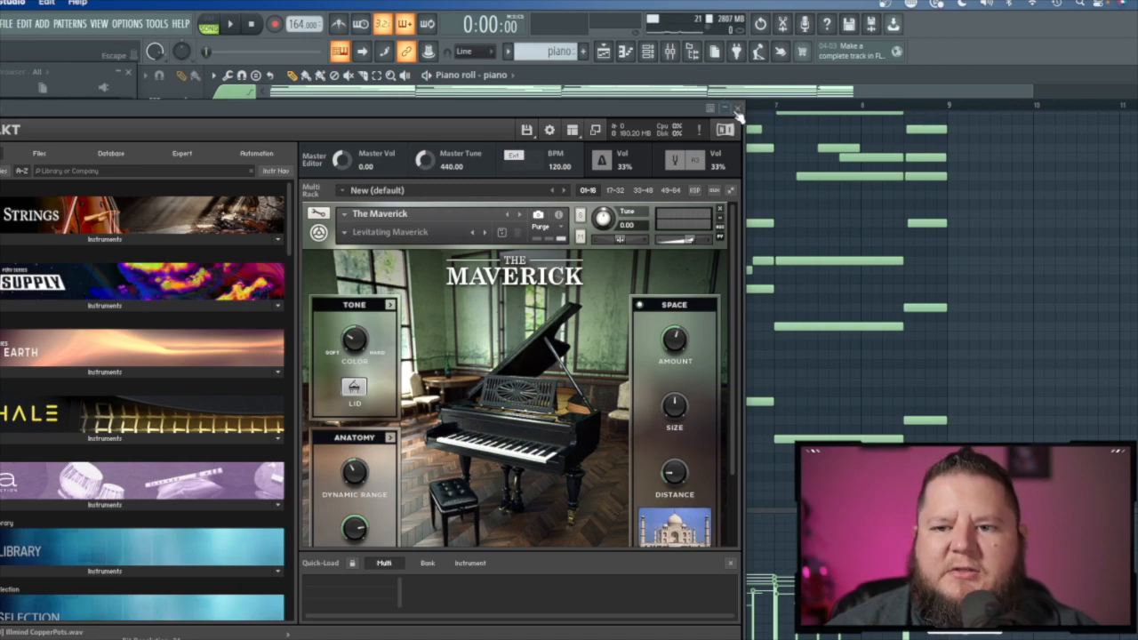
# Close The Maverick piano instrument and audition the bass keys A3 and F3 beside the piano's chord notes.
pyautogui.click(737, 108)
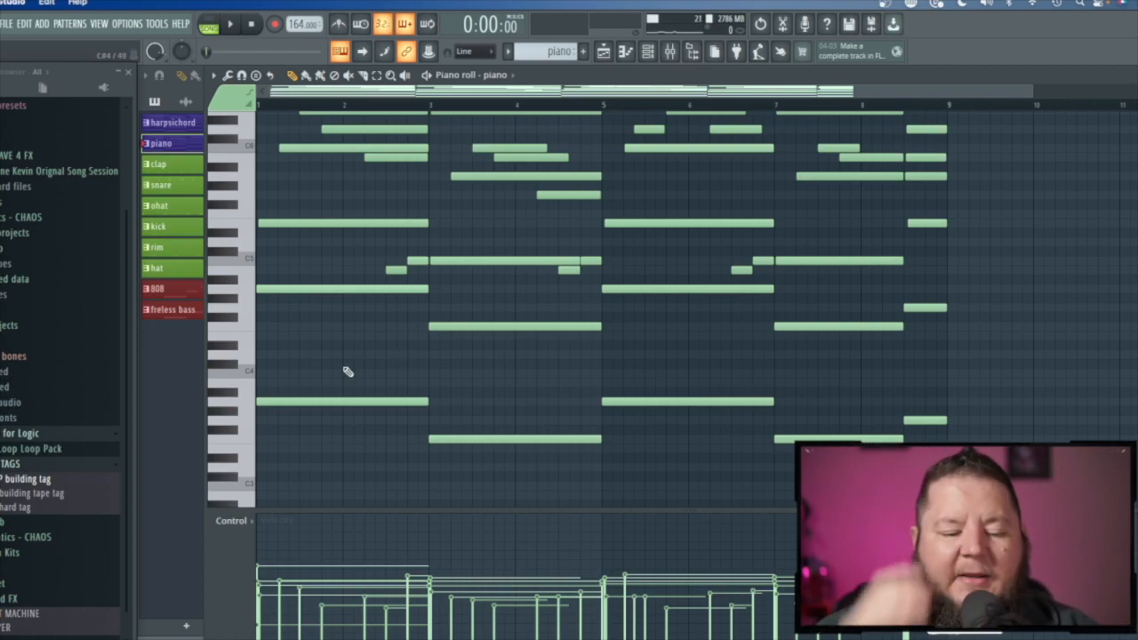
pyautogui.scroll(3, 336, 371)
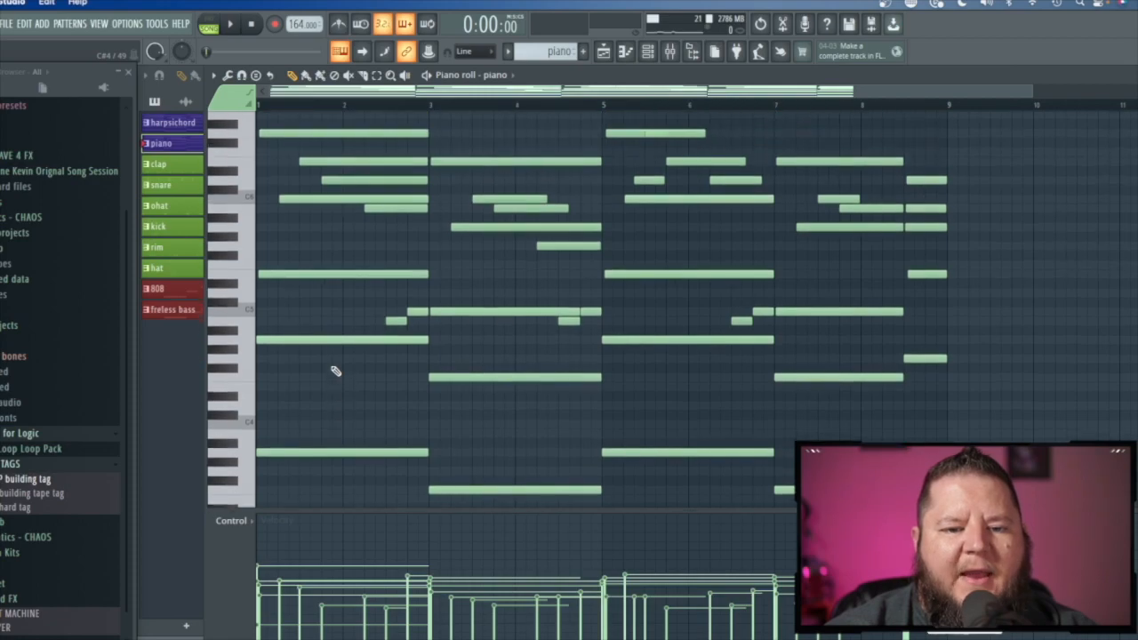
pyautogui.scroll(-3, 336, 370)
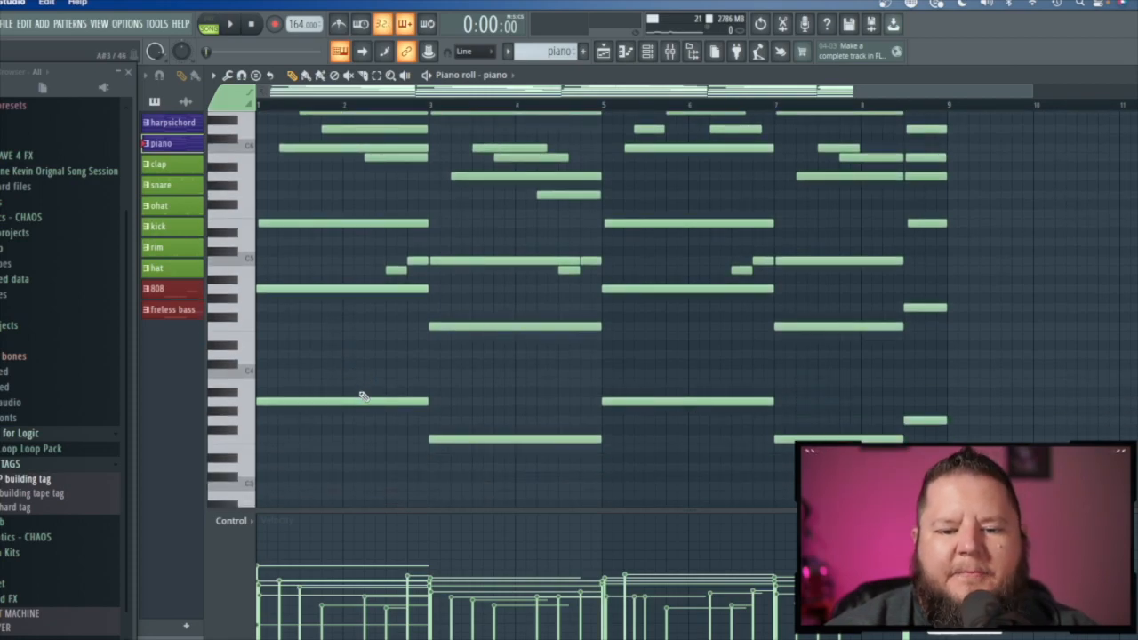
pyautogui.click(252, 405)
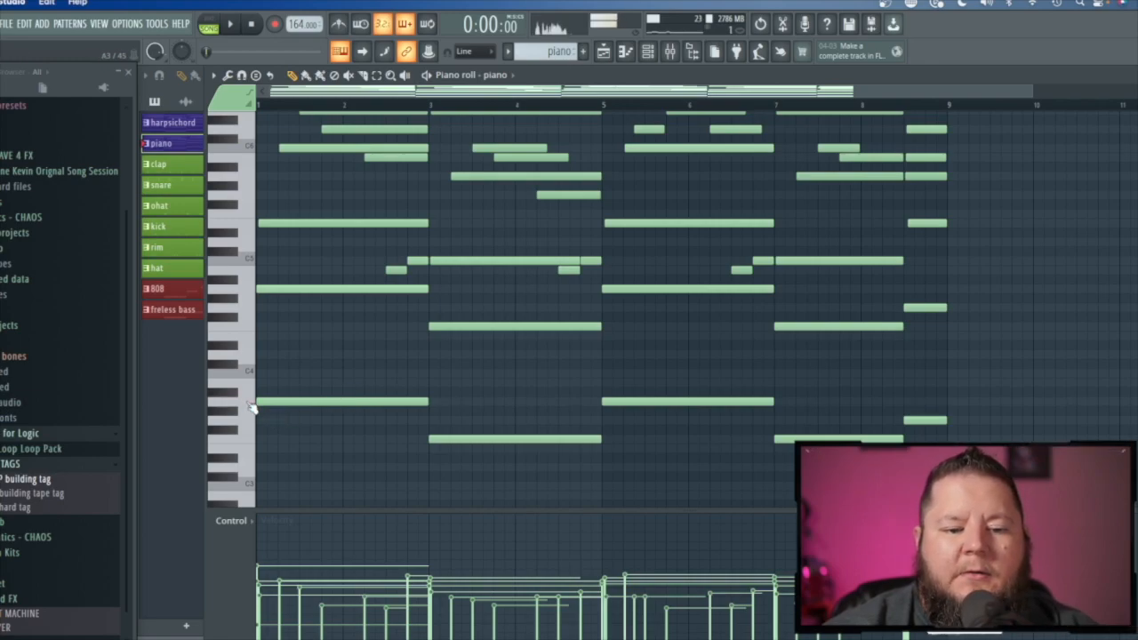
pyautogui.click(249, 442)
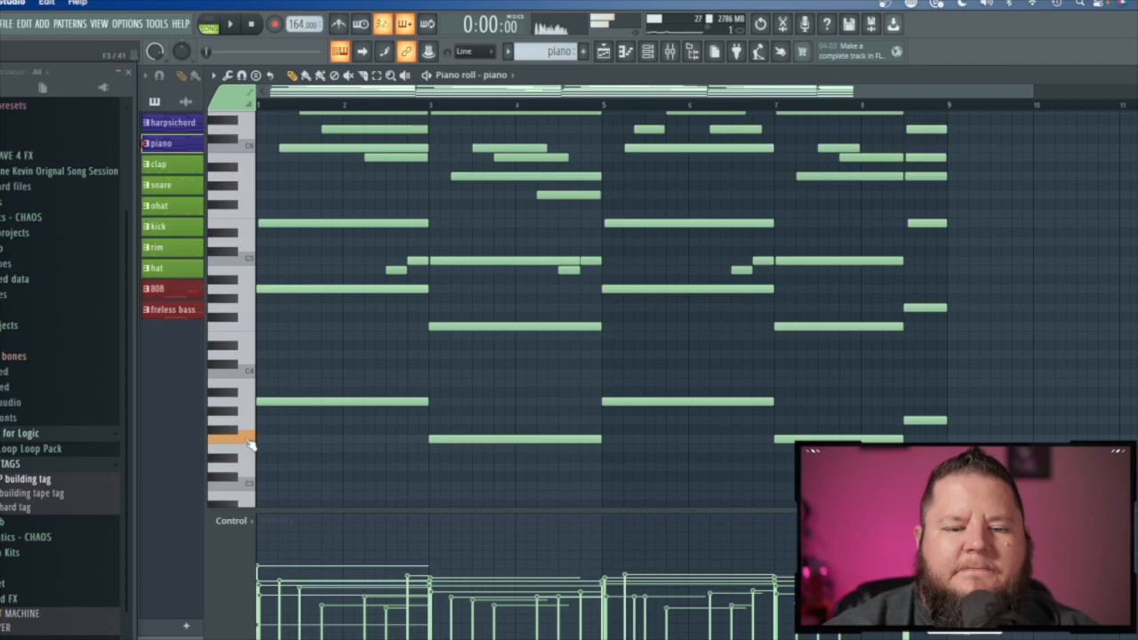
pyautogui.scroll(3, 293, 414)
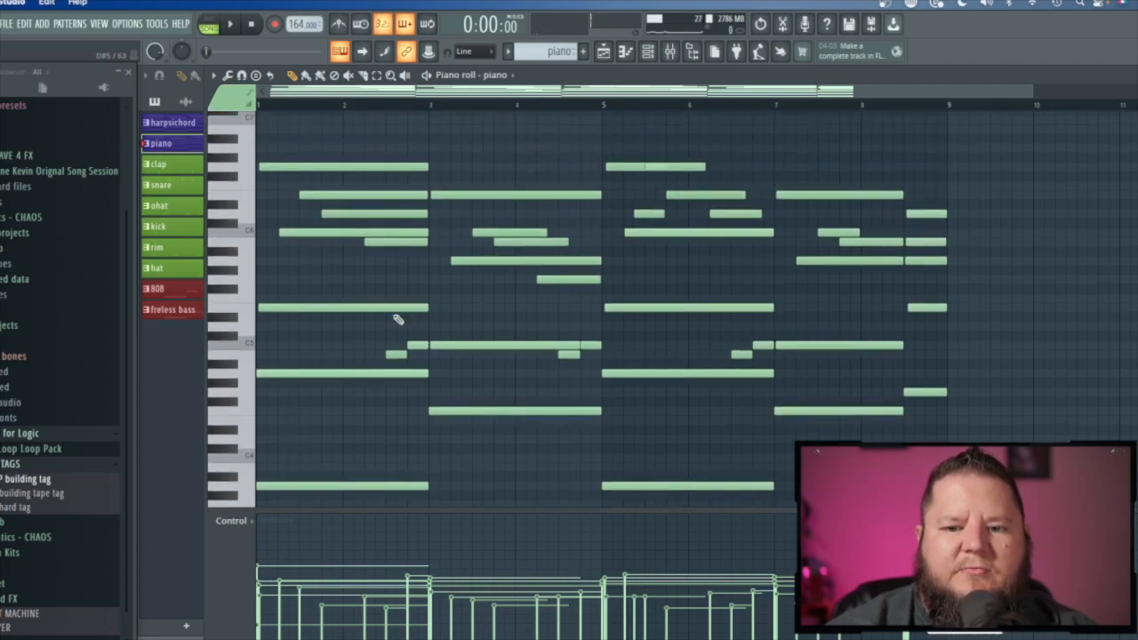
pyautogui.scroll(-1, 398, 321)
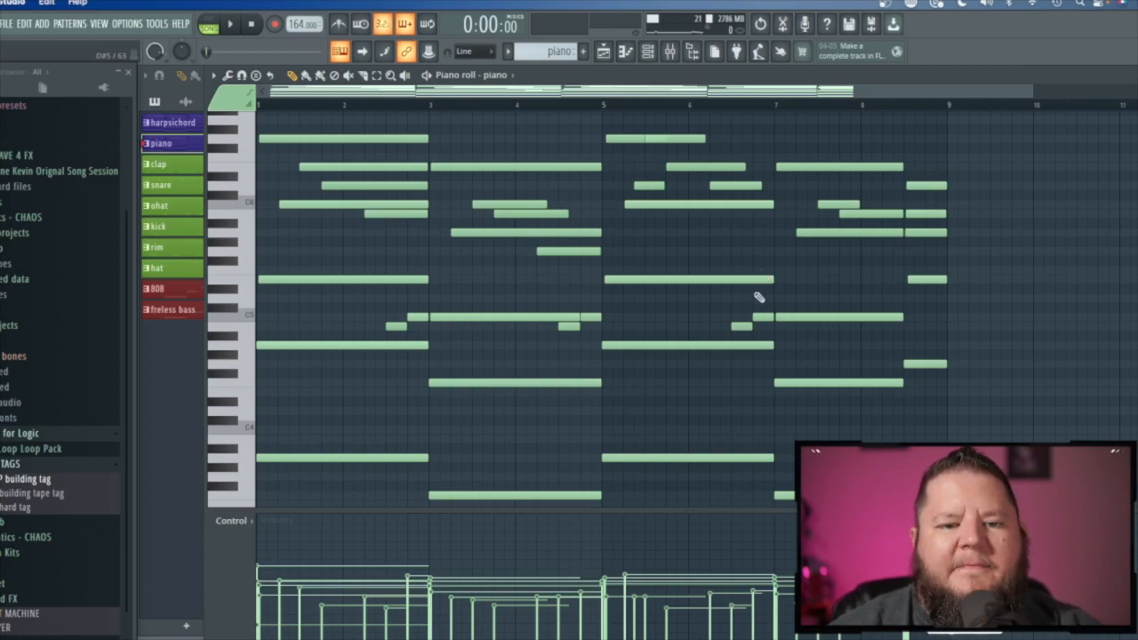
# Play the piano part in pattern mode and review its bass, chord and melody notes in the piano roll.
pyautogui.click(209, 24)
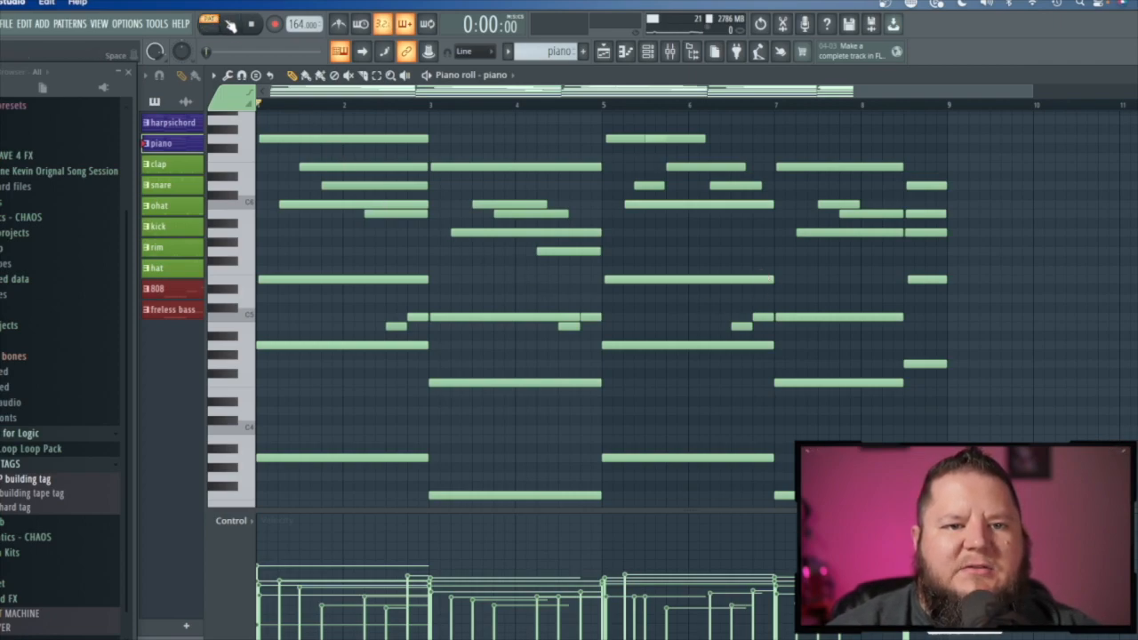
pyautogui.click(229, 24)
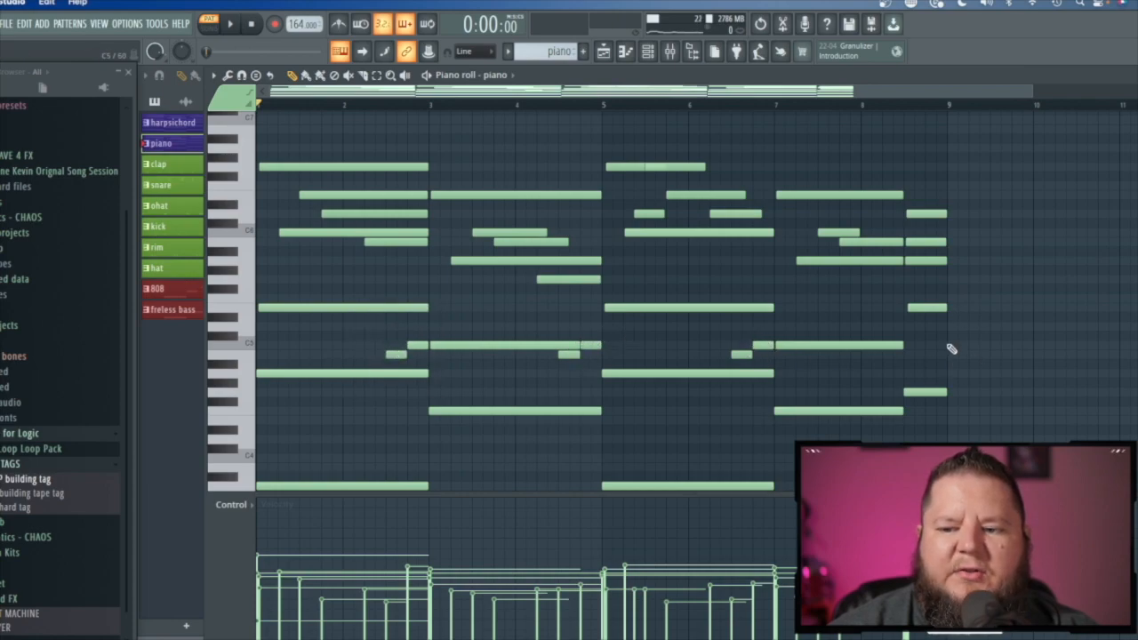
pyautogui.scroll(-1, 921, 345)
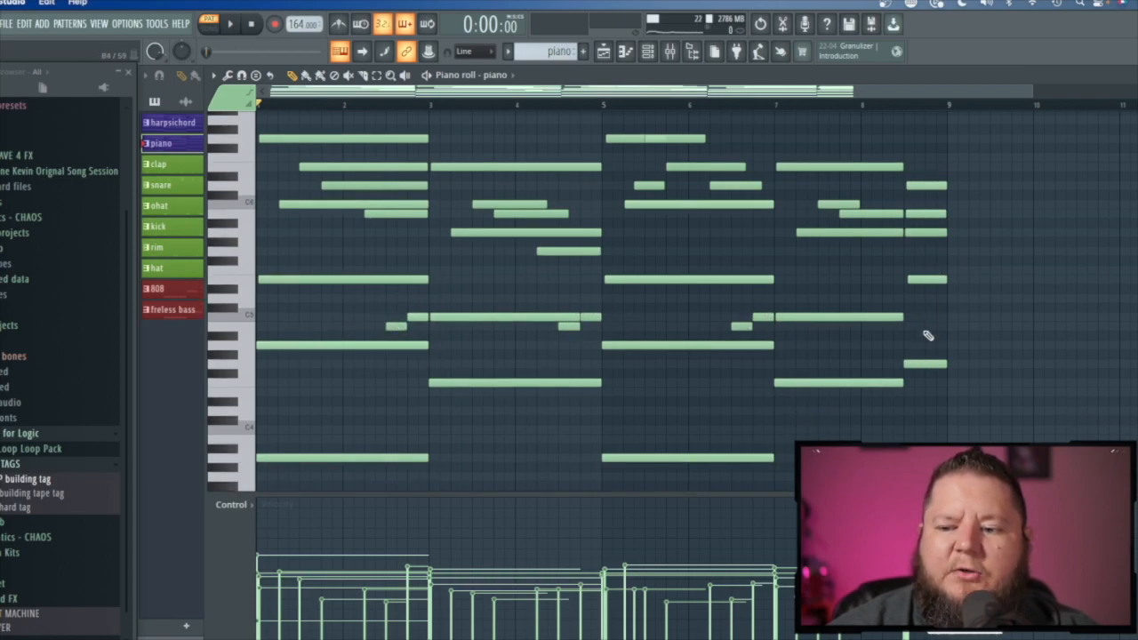
pyautogui.scroll(-2, 928, 333)
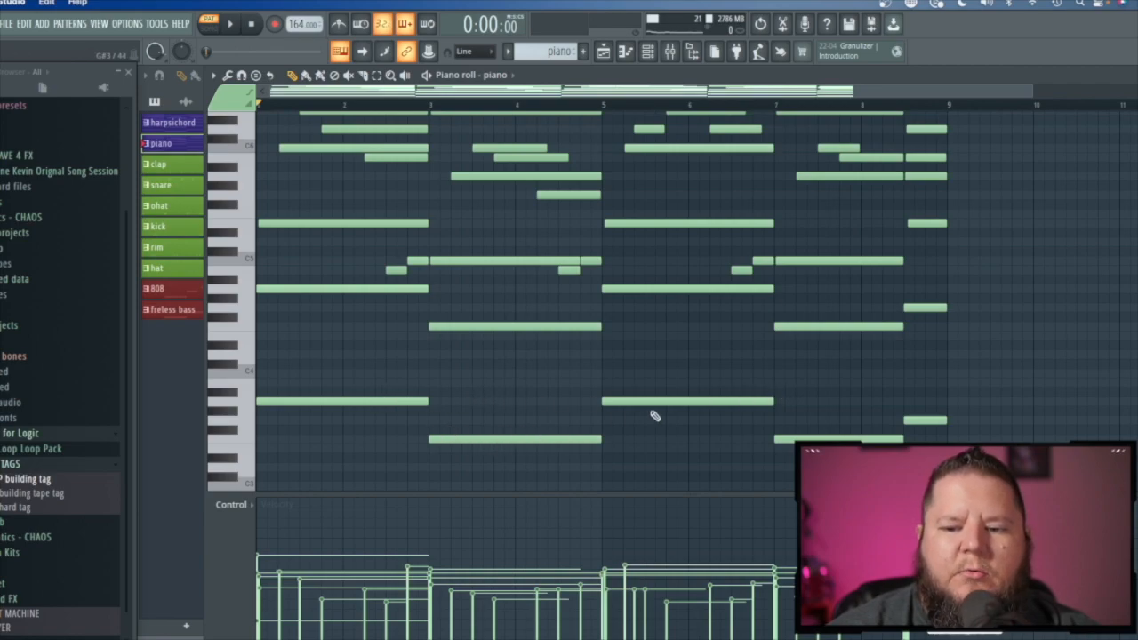
pyautogui.scroll(2, 534, 380)
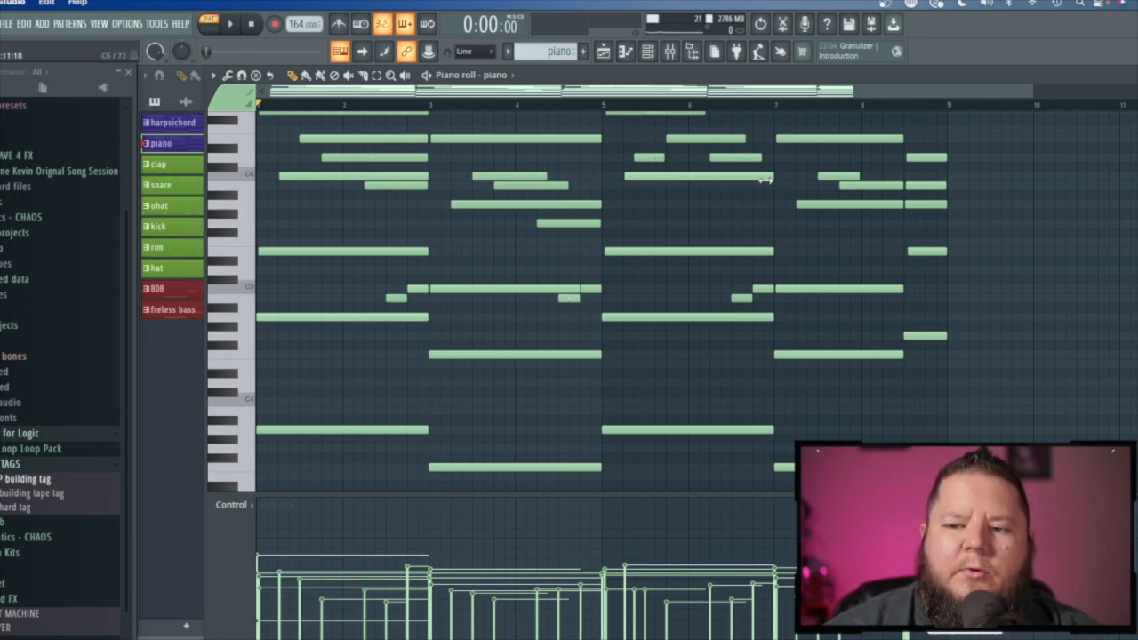
pyautogui.scroll(2, 732, 222)
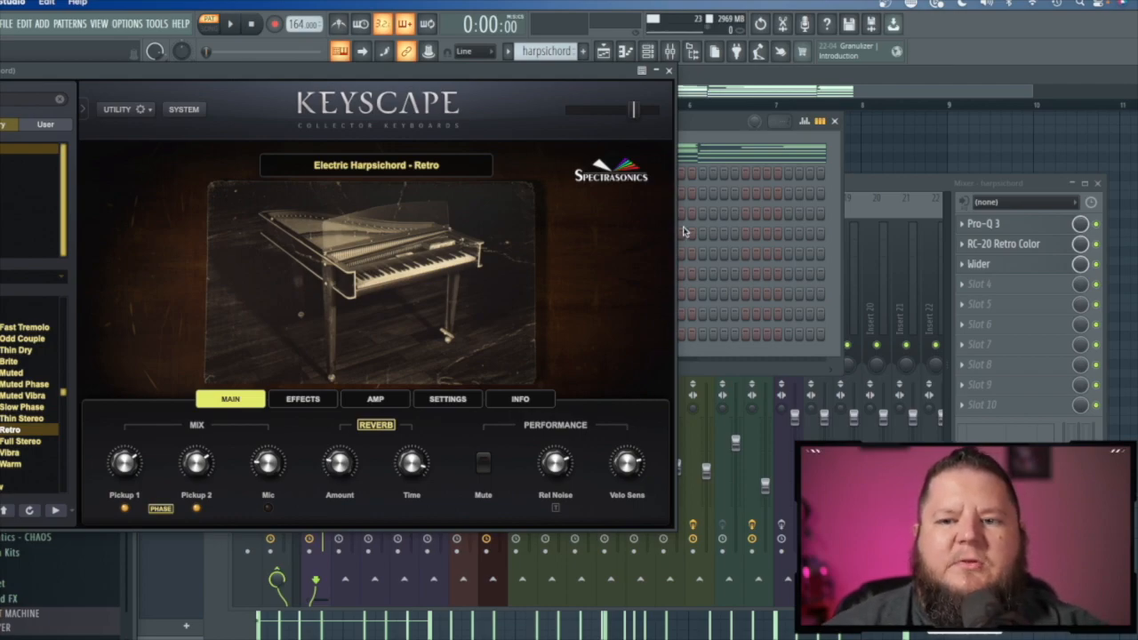
# Close the Keyscape instrument and inspect the harpsichord's Pro-Q 3, RC-20 Retro Color and Wider effects in the mixer.
pyautogui.click(669, 70)
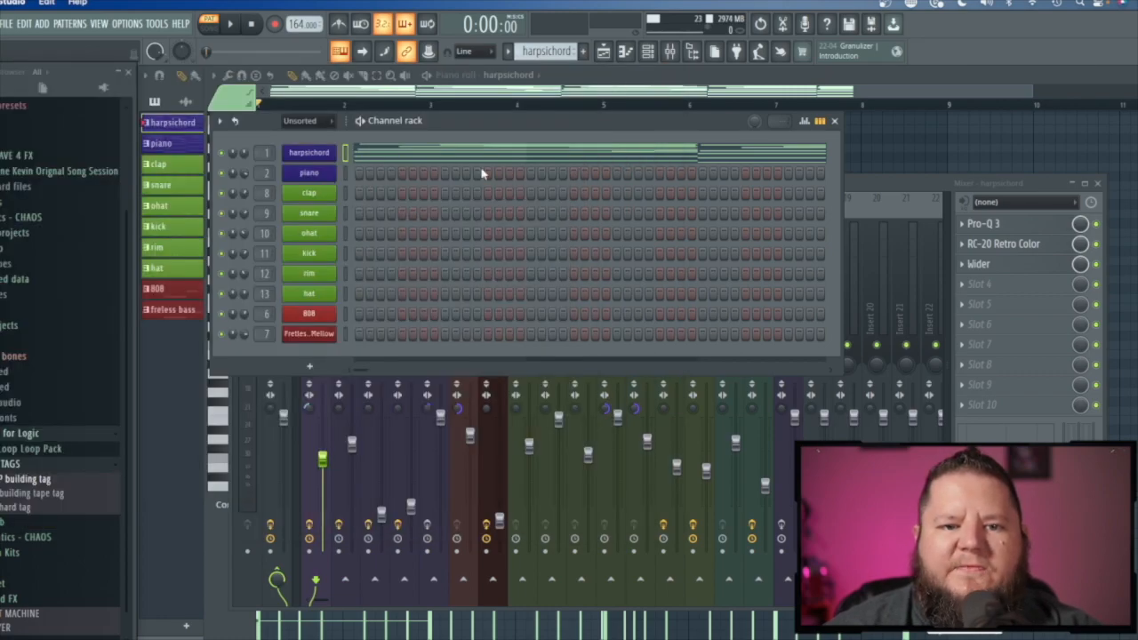
pyautogui.click(1011, 229)
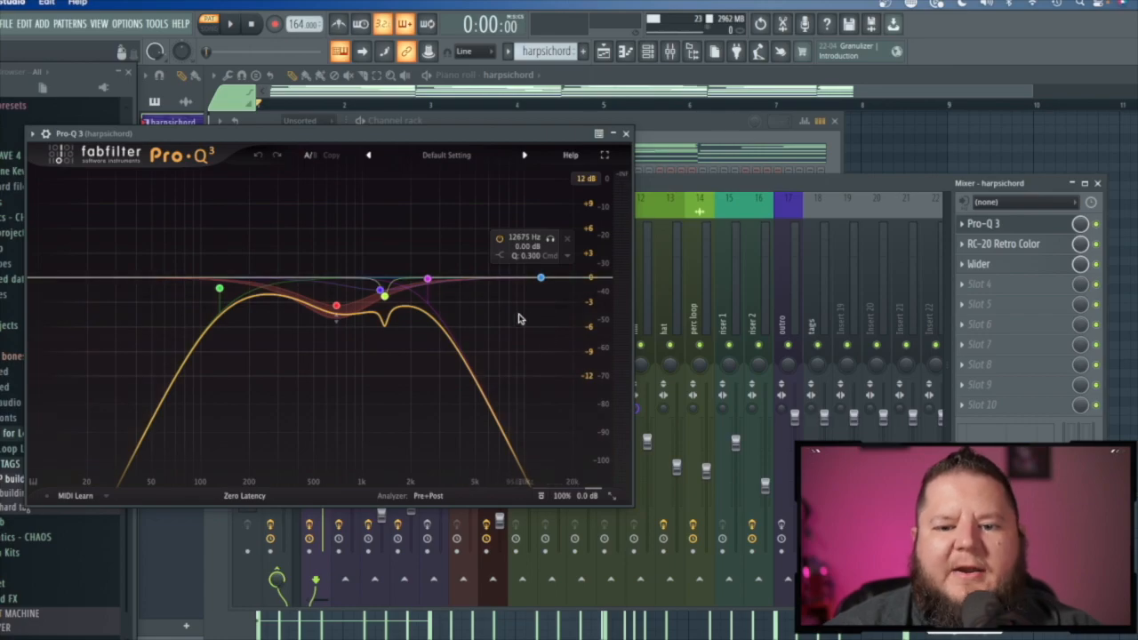
pyautogui.click(626, 133)
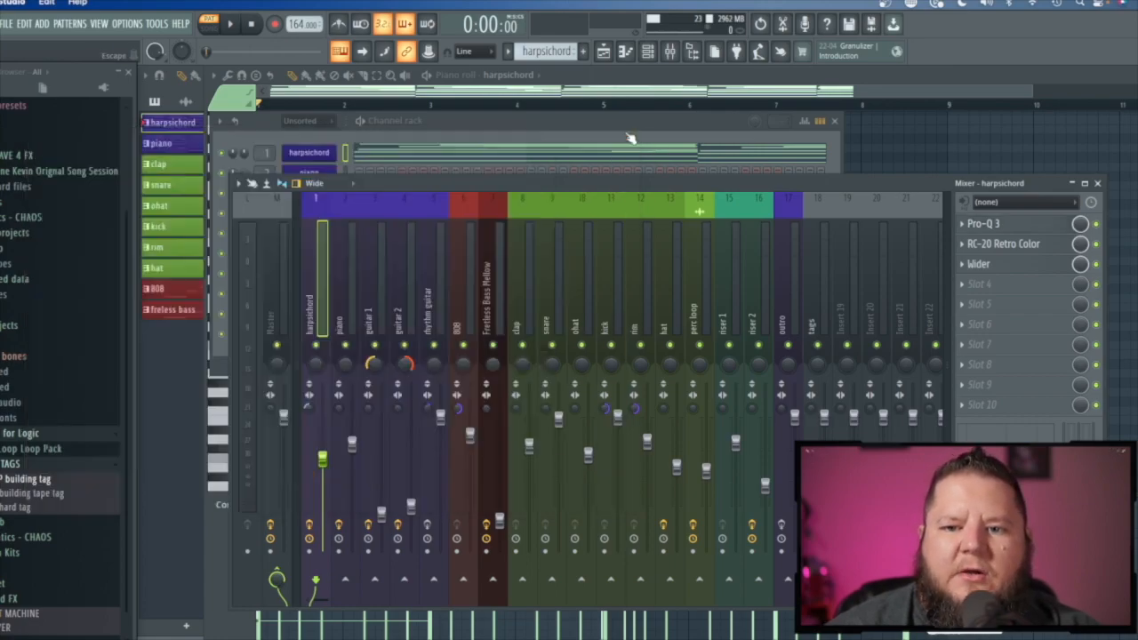
pyautogui.click(1007, 245)
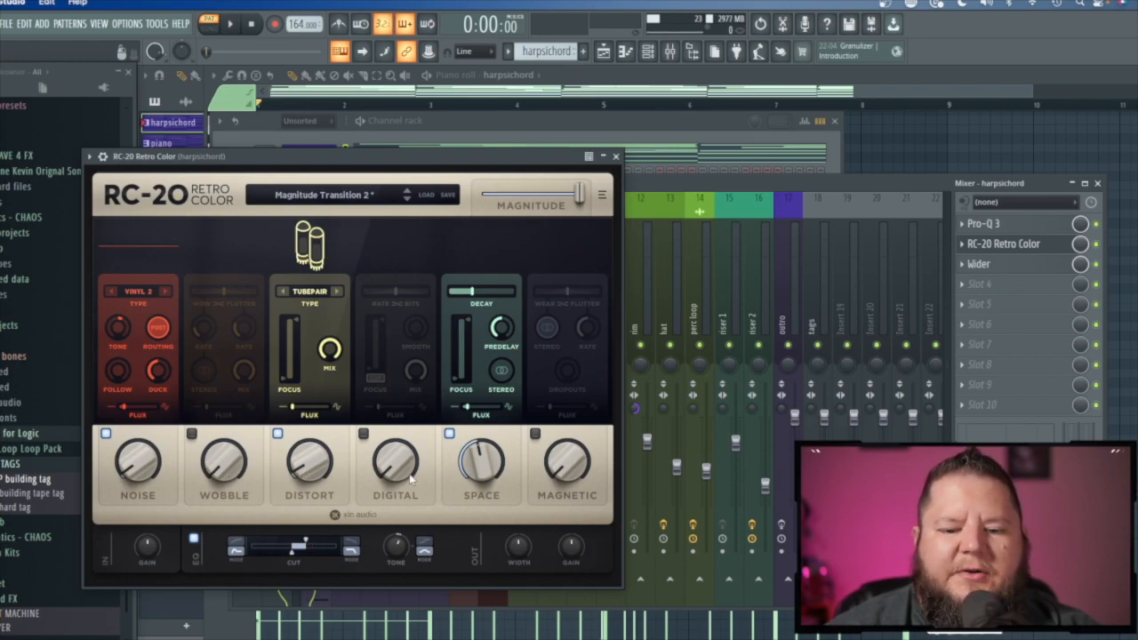
pyautogui.click(989, 264)
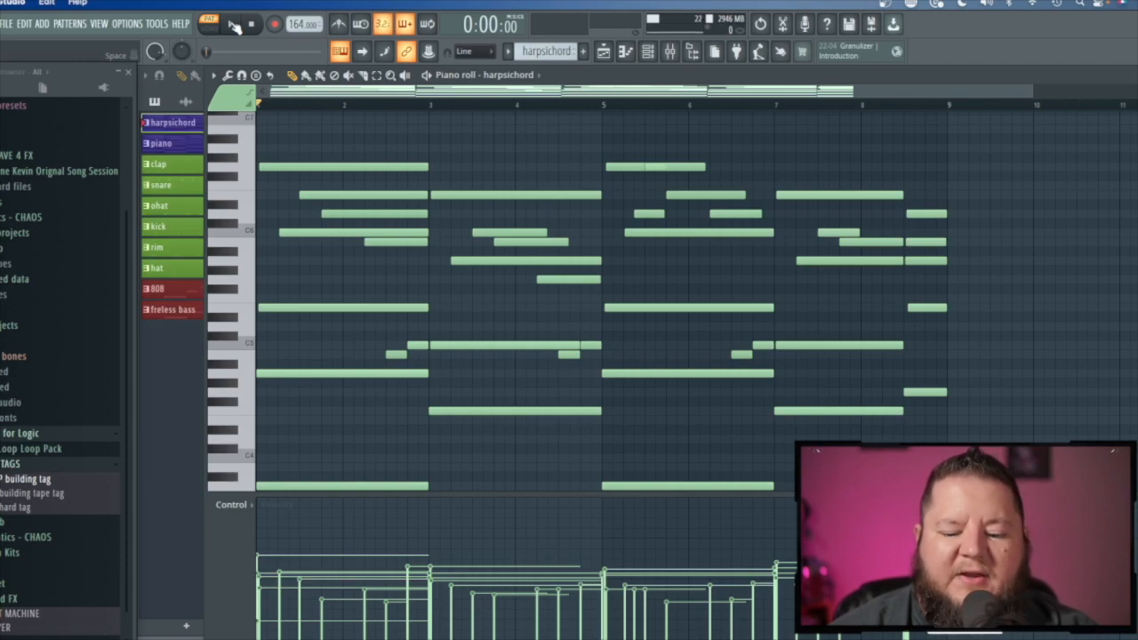
# Play the harpsichord pattern and stop it, switch to song mode, and start the arrangement's playback.
pyautogui.click(234, 25)
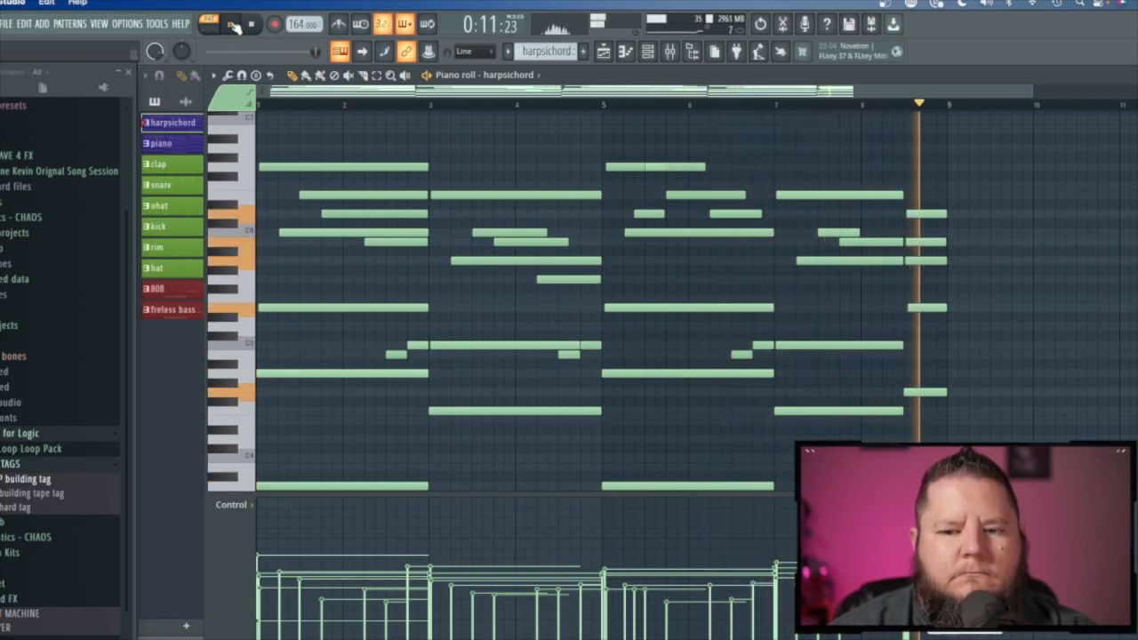
pyautogui.click(233, 25)
pyautogui.press('l')
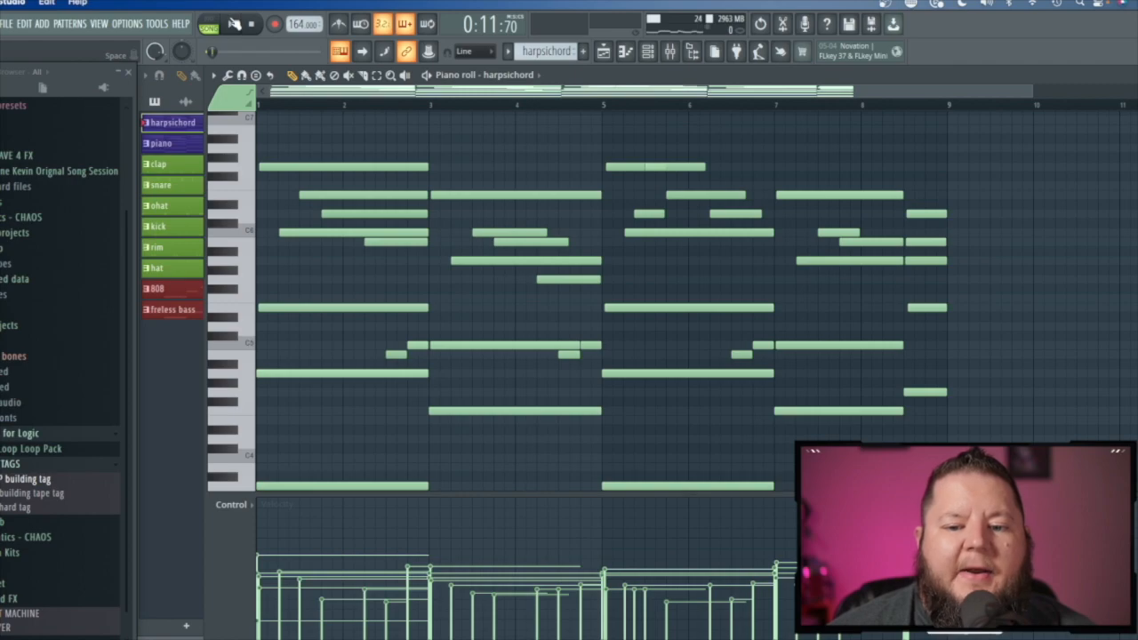
pyautogui.click(234, 25)
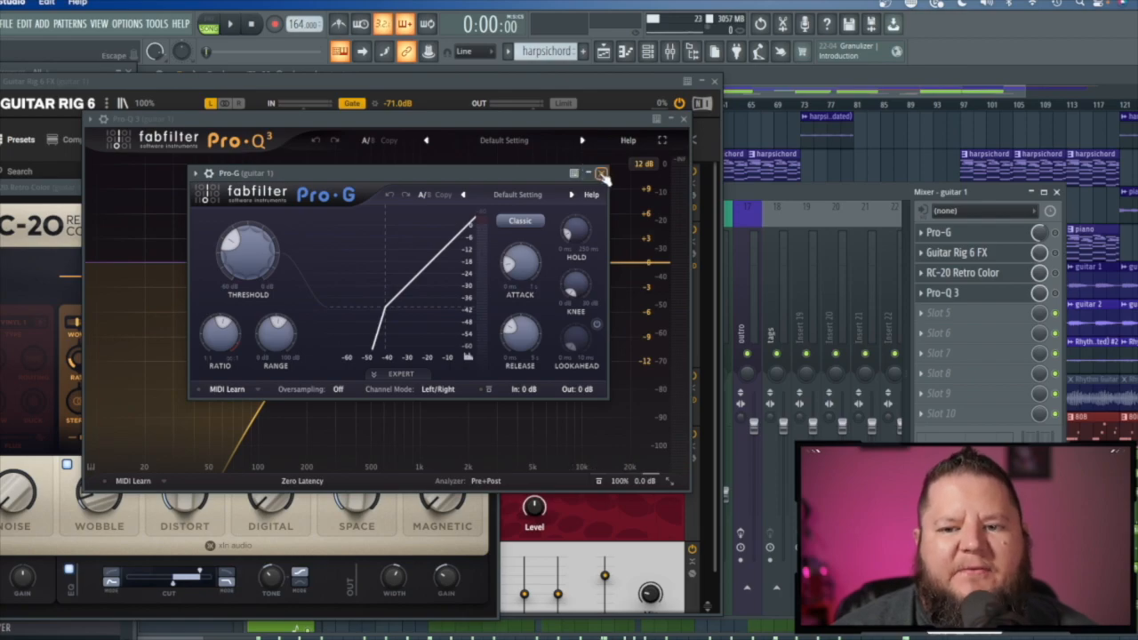
# Close guitar 1's Pro-G gate, inspect the Hot Solo Lead chain in Guitar Rig 6 FX, and close it.
pyautogui.click(602, 174)
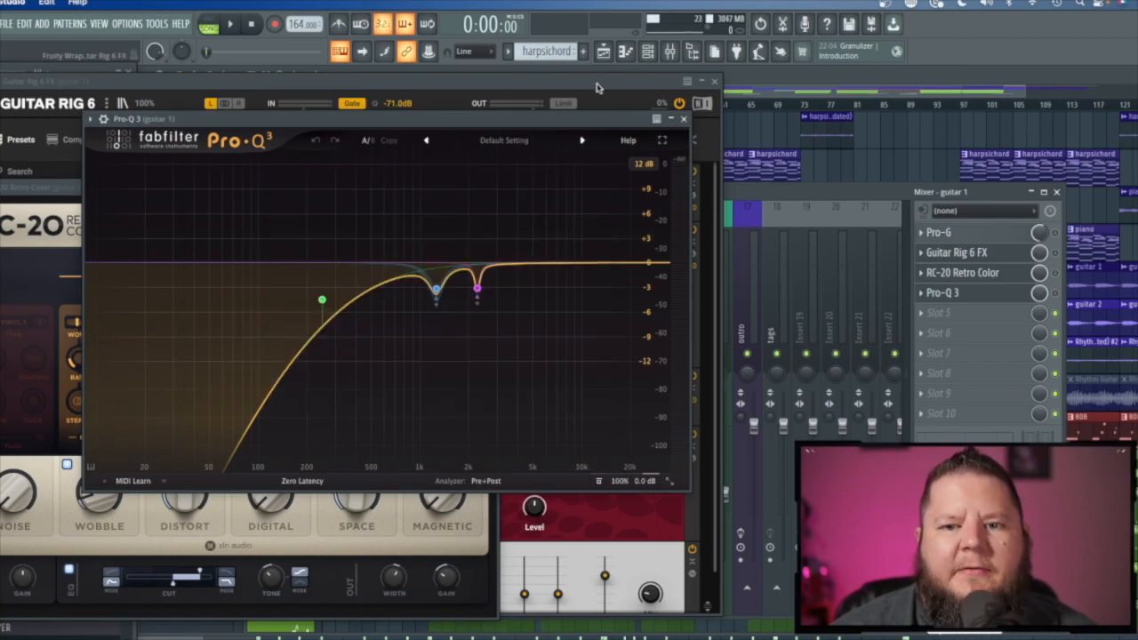
pyautogui.click(597, 87)
pyautogui.moveTo(597, 87); pyautogui.dragTo(684, 67)
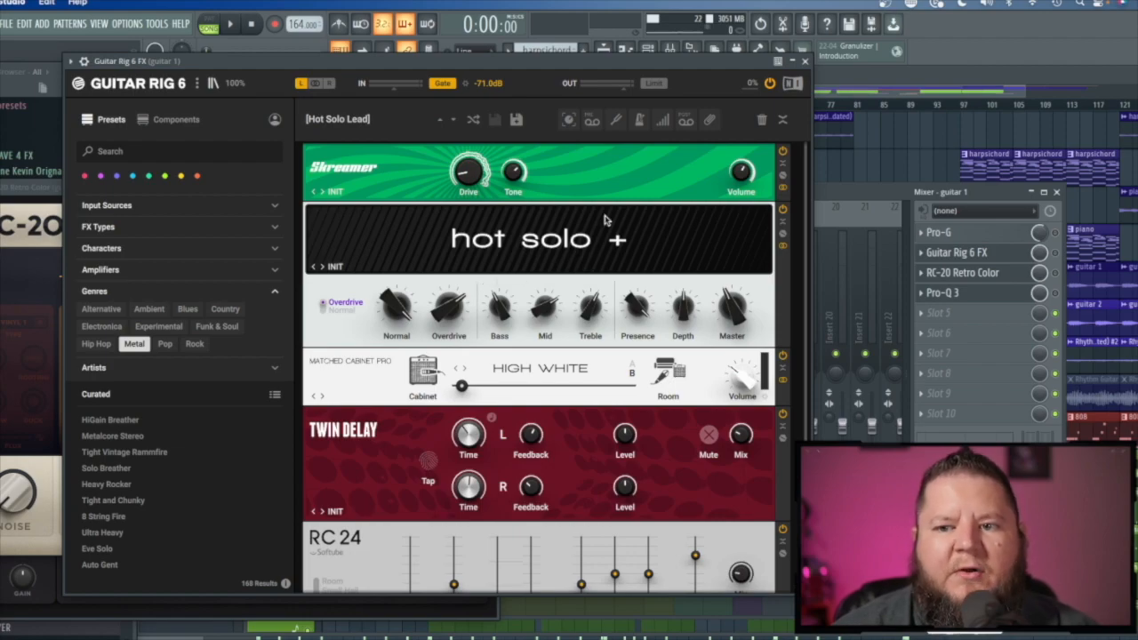
pyautogui.click(805, 62)
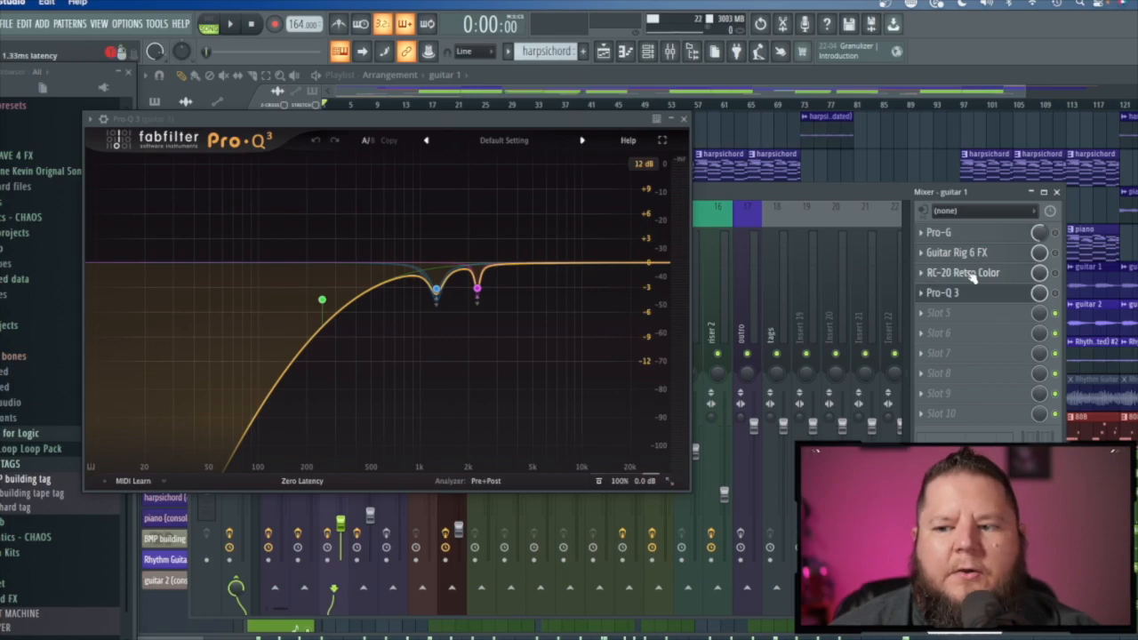
# Inspect guitar 1's RC-20 Retro Color settings and Pro-Q 3 curve, closing both effects.
pyautogui.click(964, 275)
pyautogui.moveTo(415, 189); pyautogui.dragTo(594, 133)
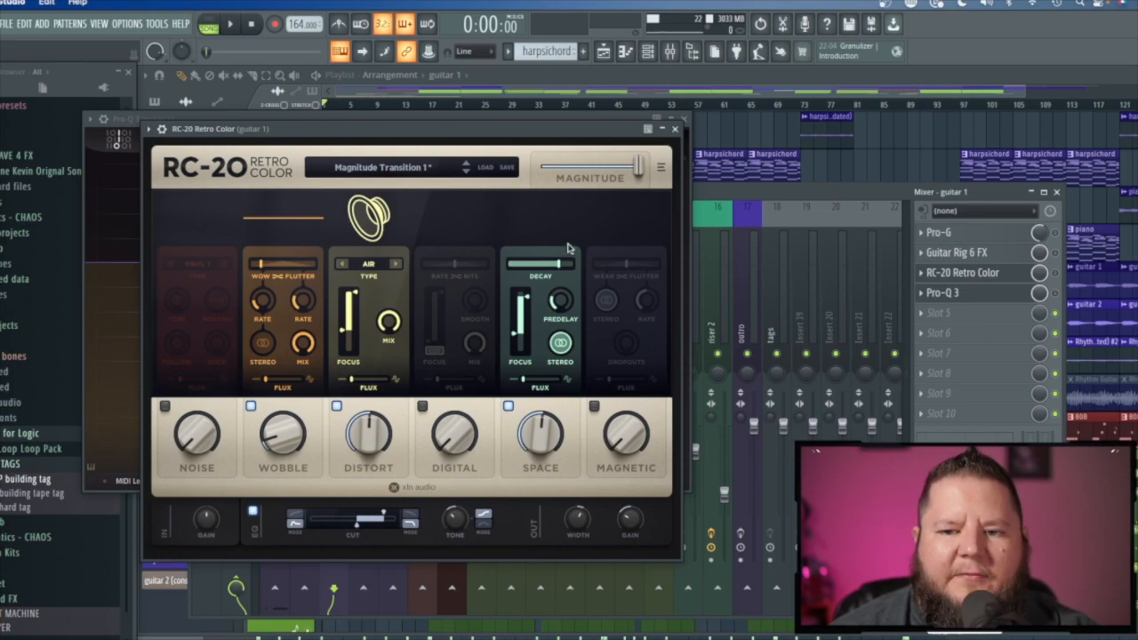
pyautogui.click(675, 129)
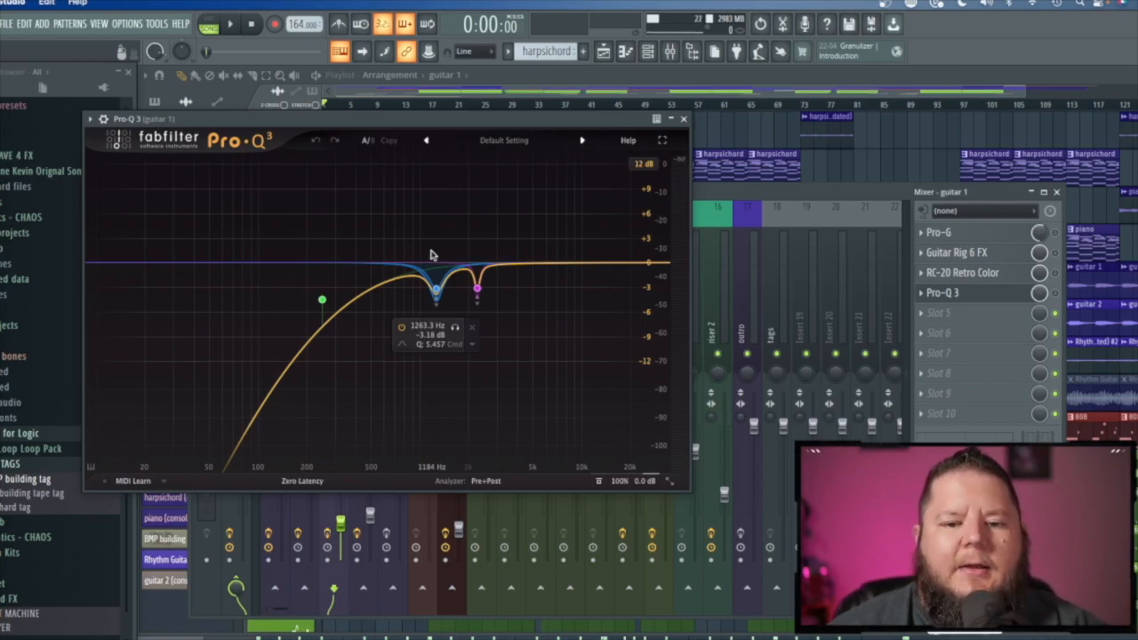
pyautogui.press('Escape')
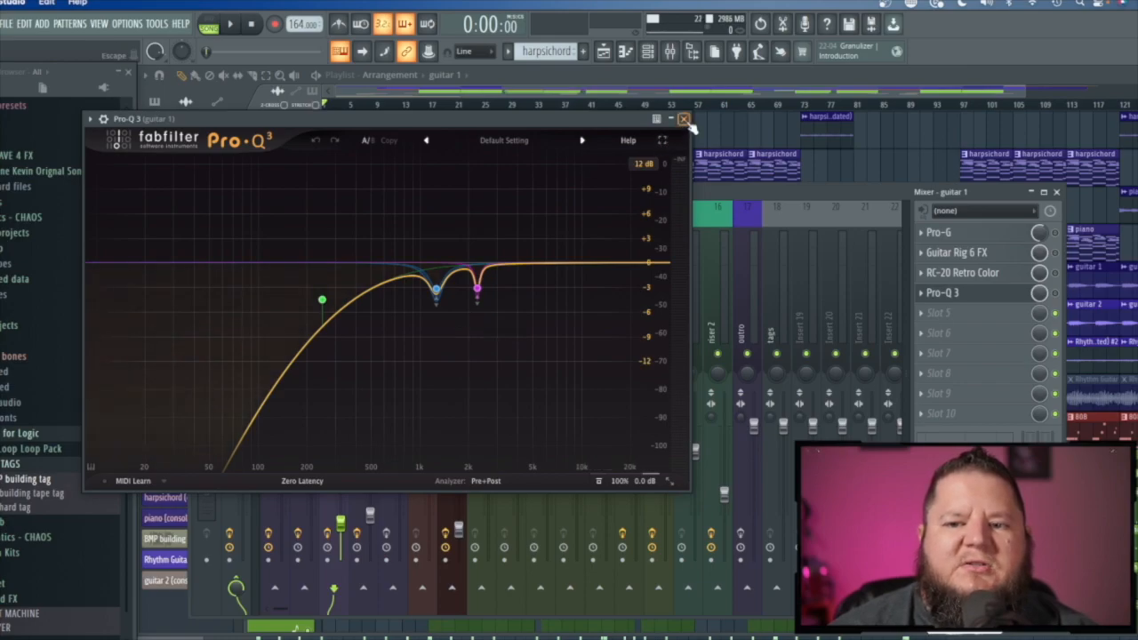
pyautogui.click(684, 120)
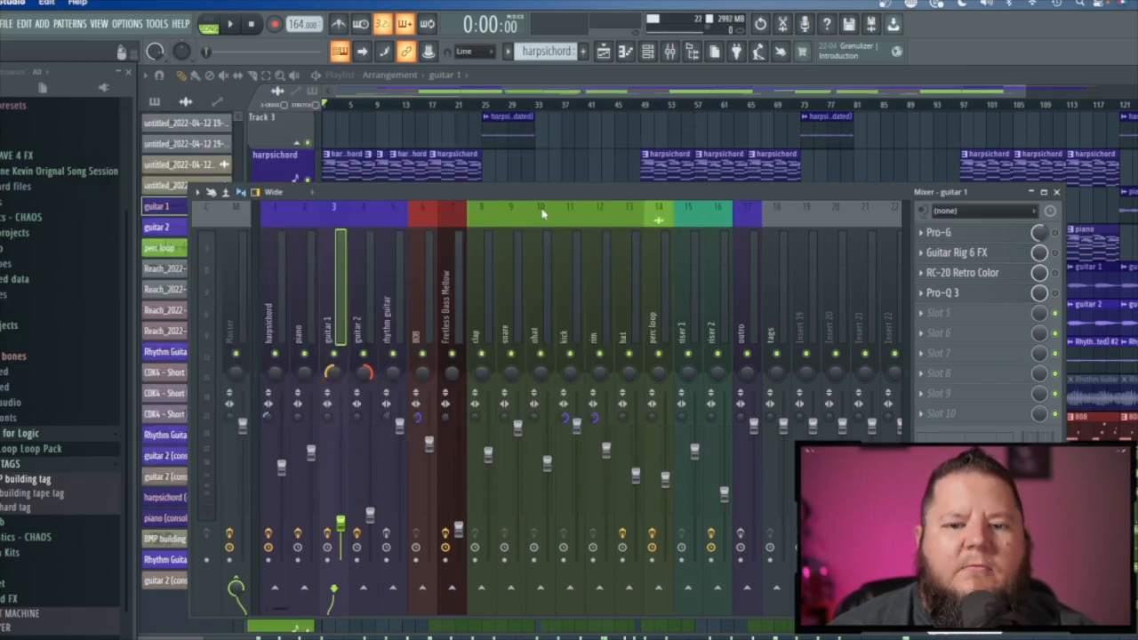
# Bring the playlist forward, open the guitar 2 audio clip's settings, and play the two guitar tracks.
pyautogui.click(620, 81)
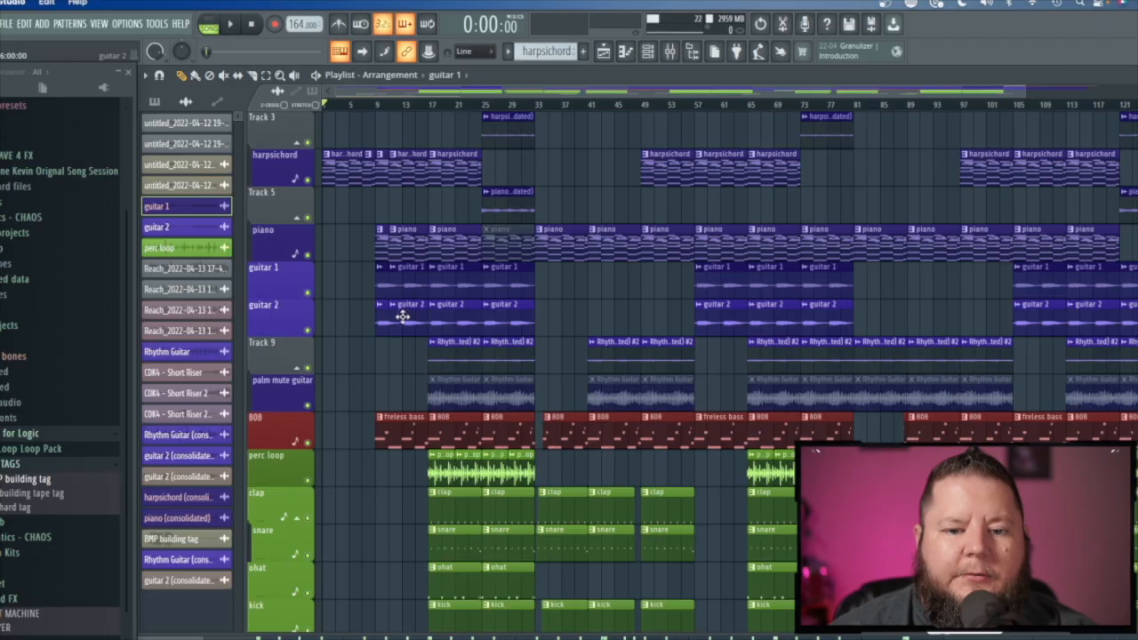
pyautogui.doubleClick(399, 283)
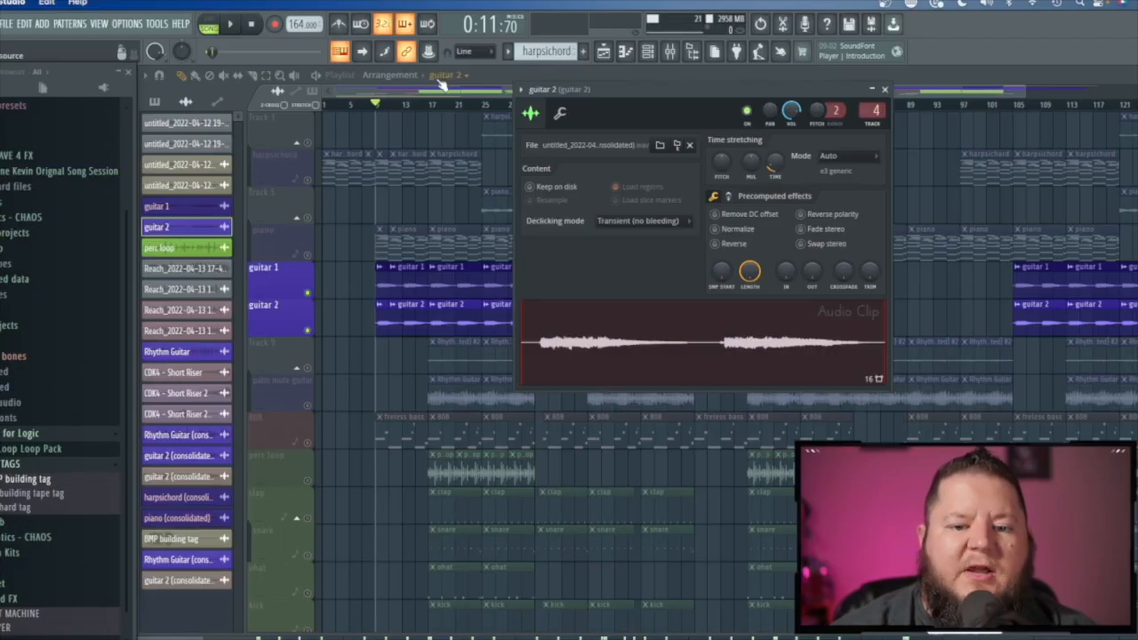
pyautogui.press('space')
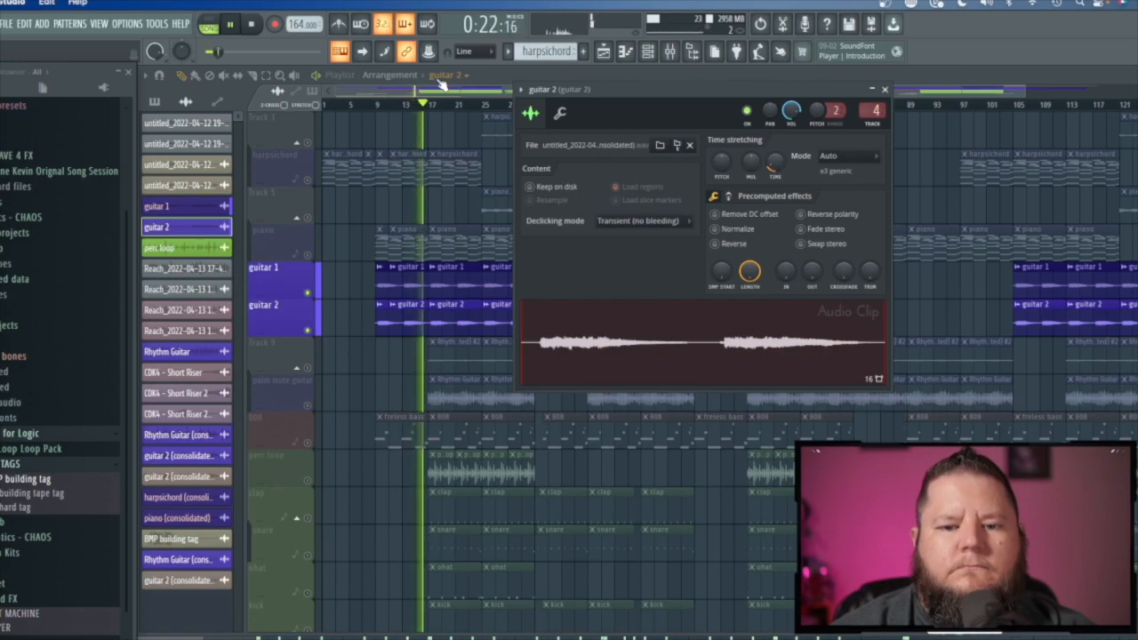
pyautogui.press('space')
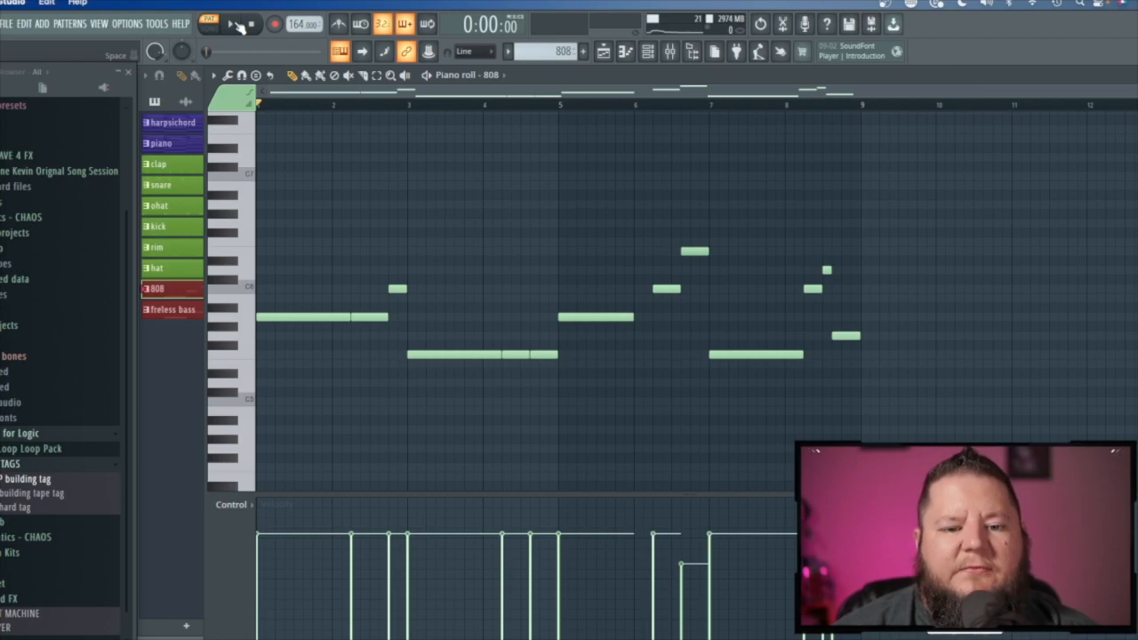
# Play the 808 pattern through once from the piano roll and stop it.
pyautogui.click(237, 24)
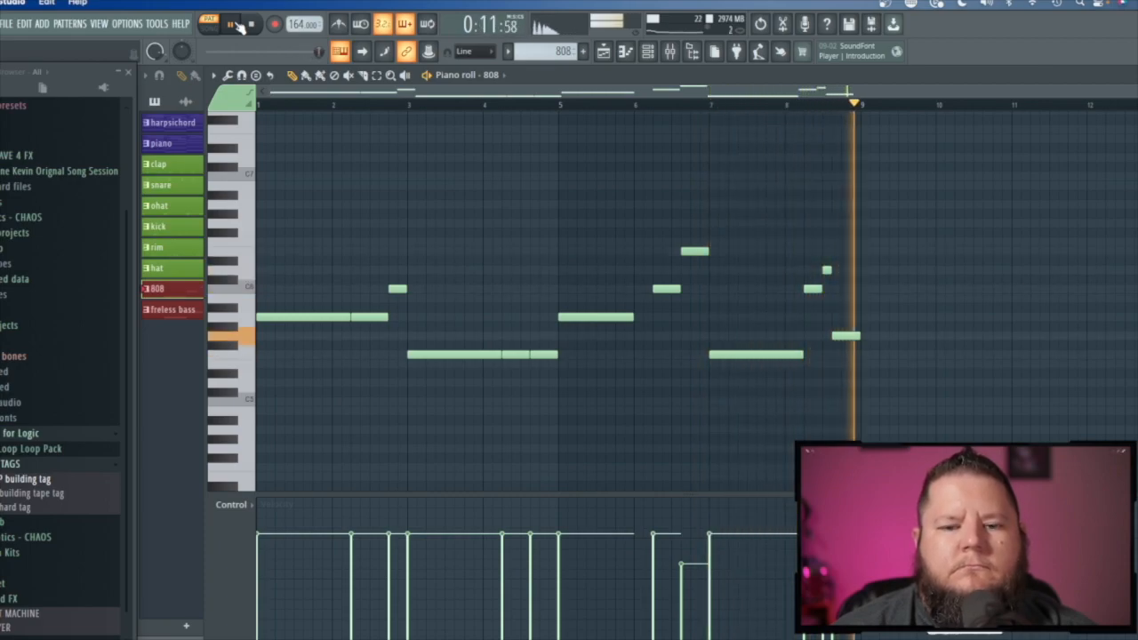
pyautogui.click(234, 25)
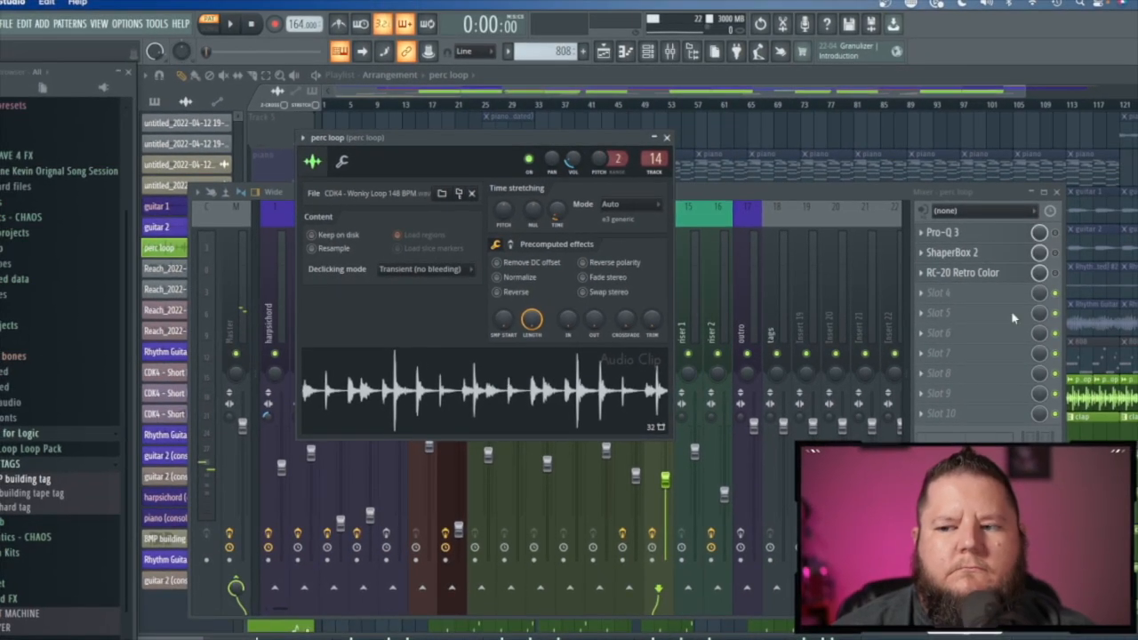
# Inspect the perc loop's Pro-Q 3 curve, ShaperBox 2 pan shape and RC-20 Retro Color settings, closing the effects.
pyautogui.click(955, 233)
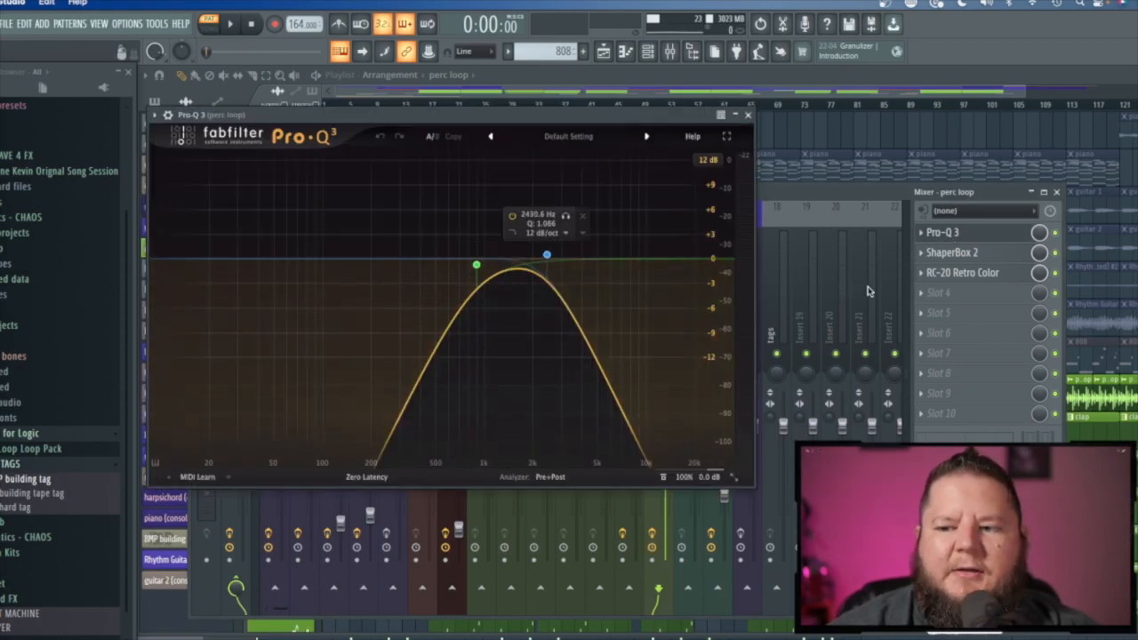
pyautogui.click(954, 253)
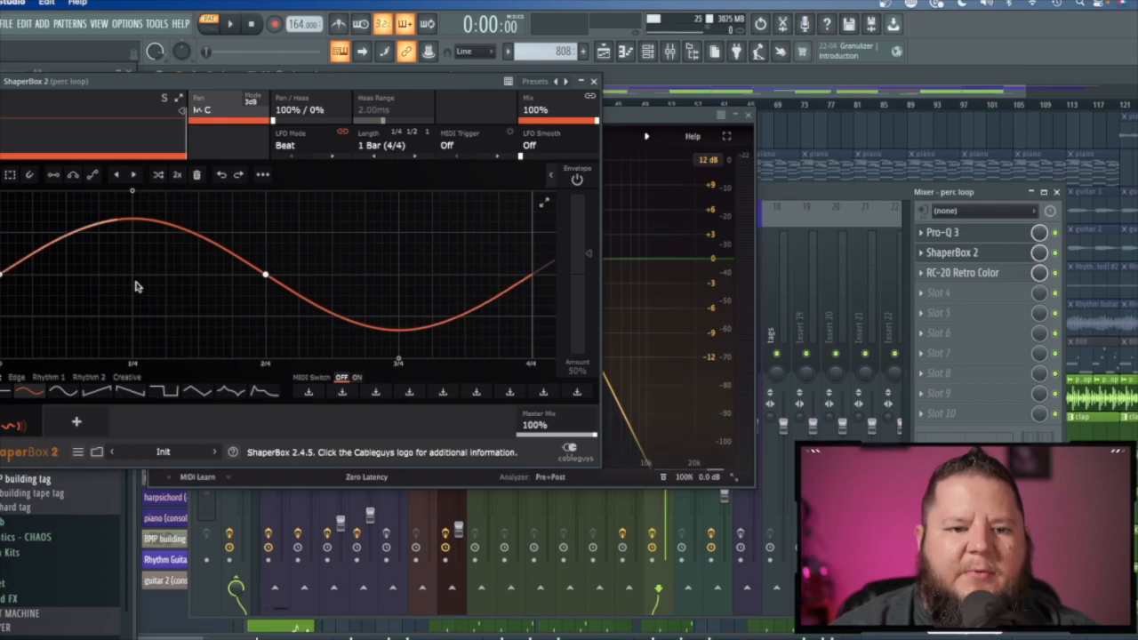
pyautogui.click(973, 276)
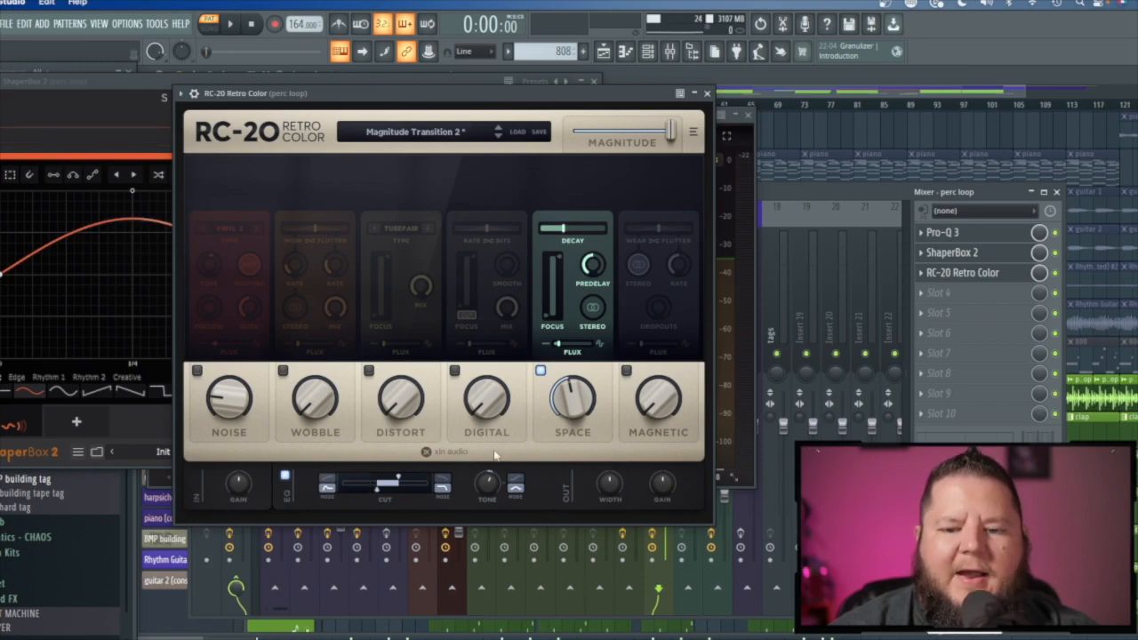
pyautogui.click(707, 93)
pyautogui.click(593, 81)
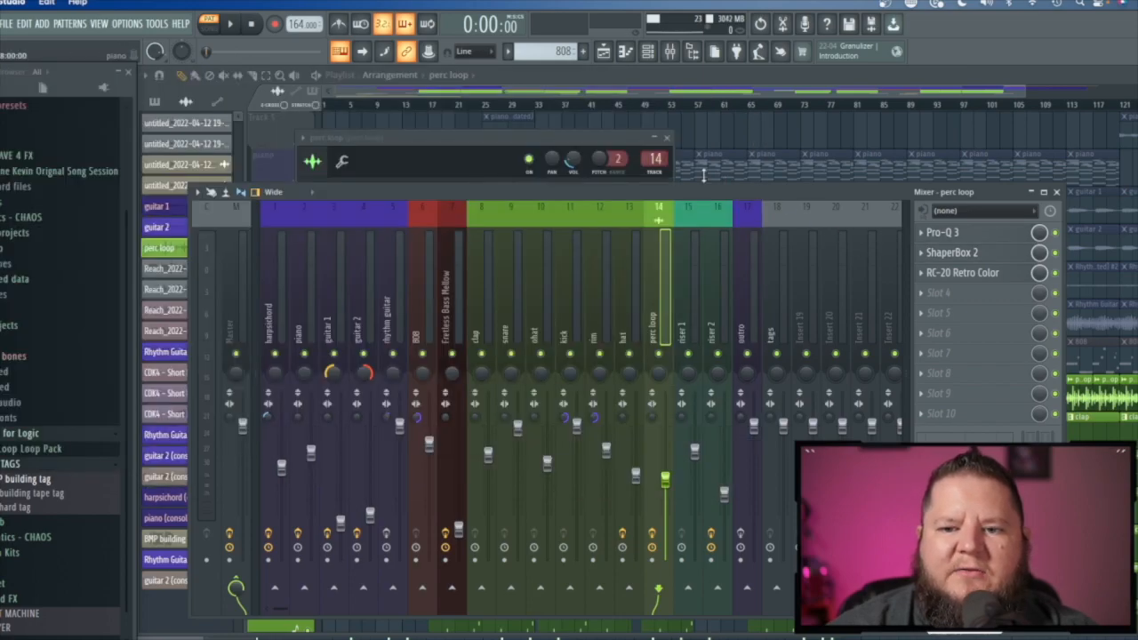
pyautogui.click(599, 149)
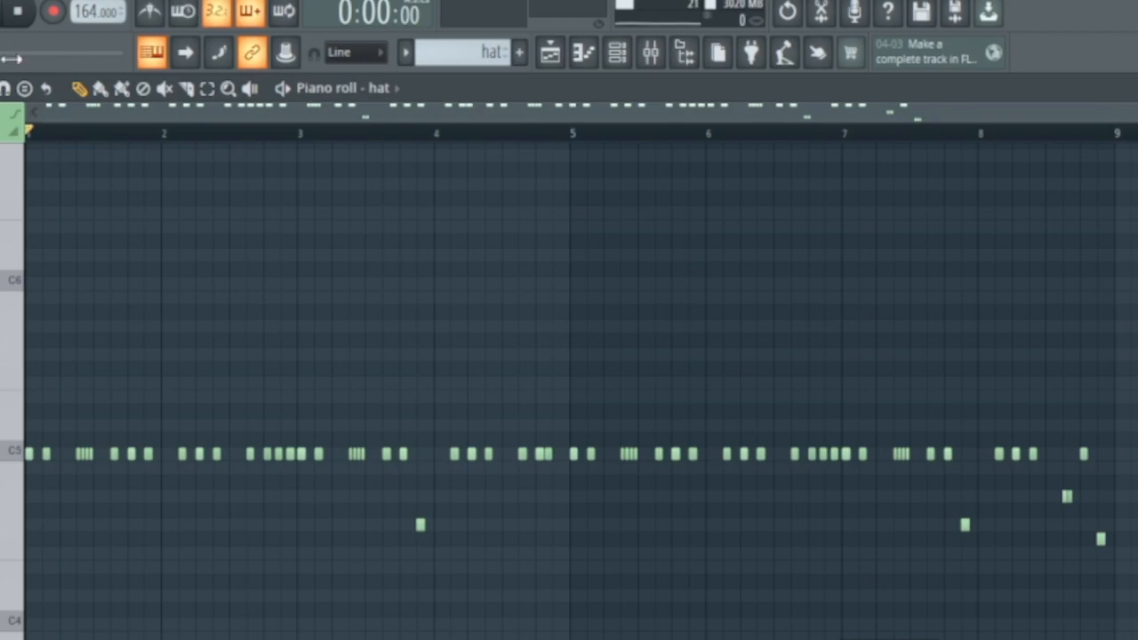
# Stop the hat pattern, and play the perc loop and drum tracks together in the playlist.
pyautogui.click(3, 20)
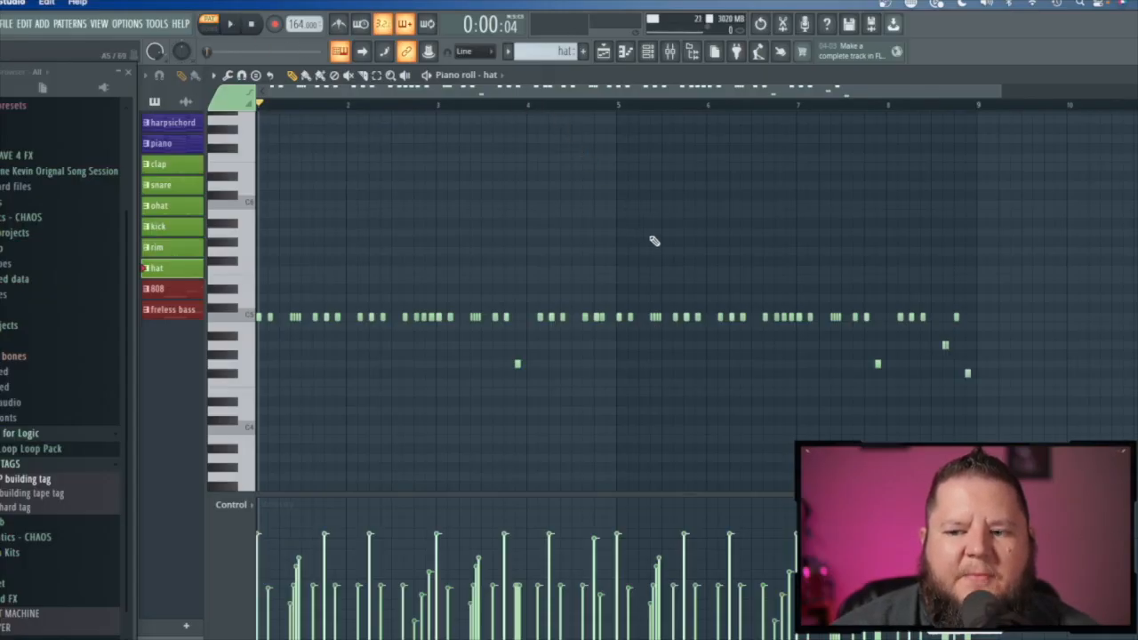
pyautogui.hscroll(5, 655, 240)
pyautogui.scroll(-1, 655, 241)
pyautogui.hscroll(-5, 655, 240)
pyautogui.scroll(-1, 654, 240)
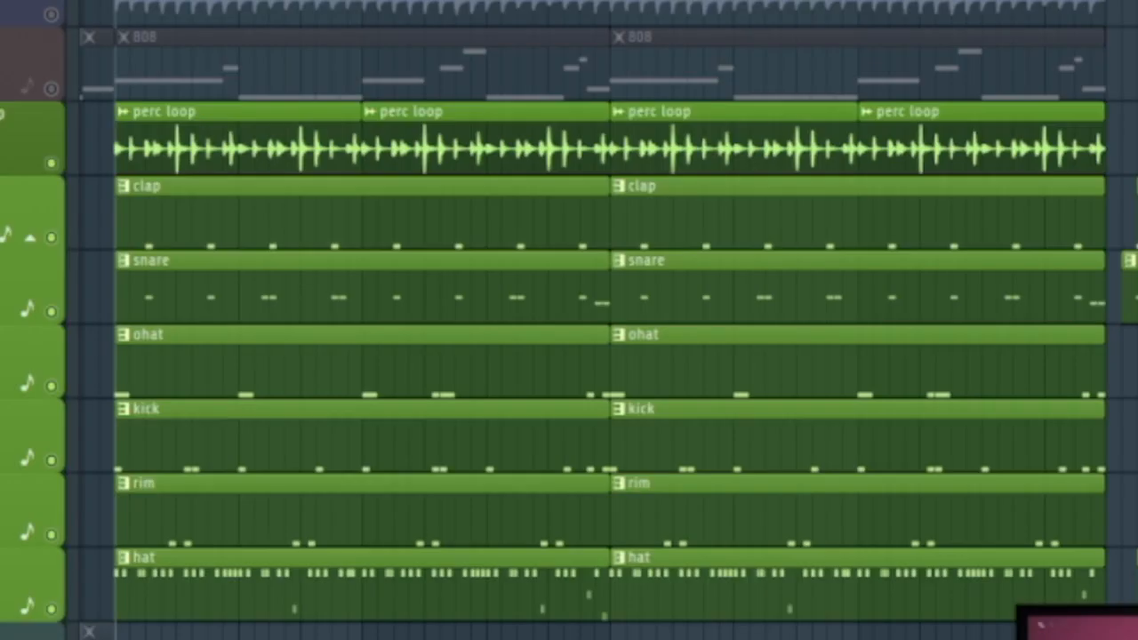
pyautogui.press('space')
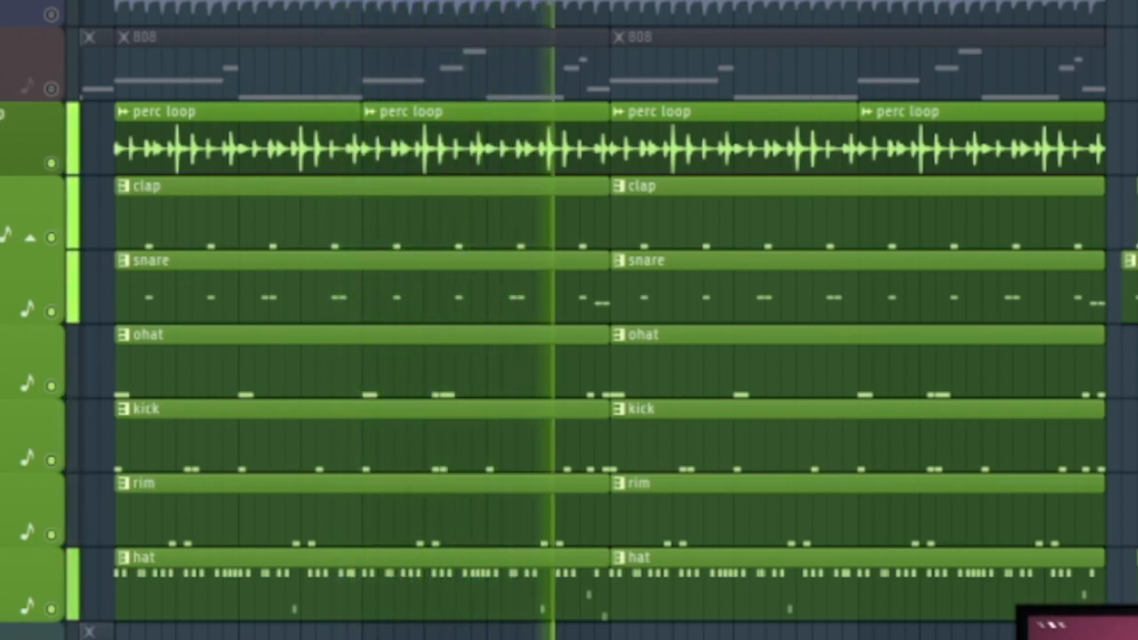
pyautogui.press('space')
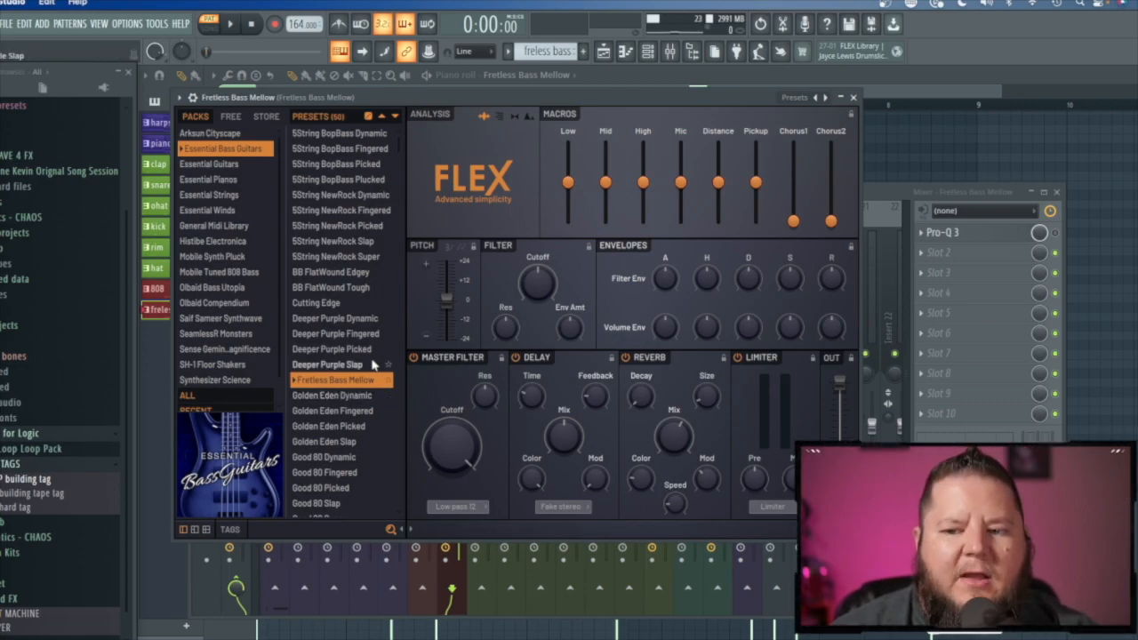
# Close the Fretless Bass Mellow instrument in FLEX, open its piano roll, and play the bass pattern once.
pyautogui.click(853, 98)
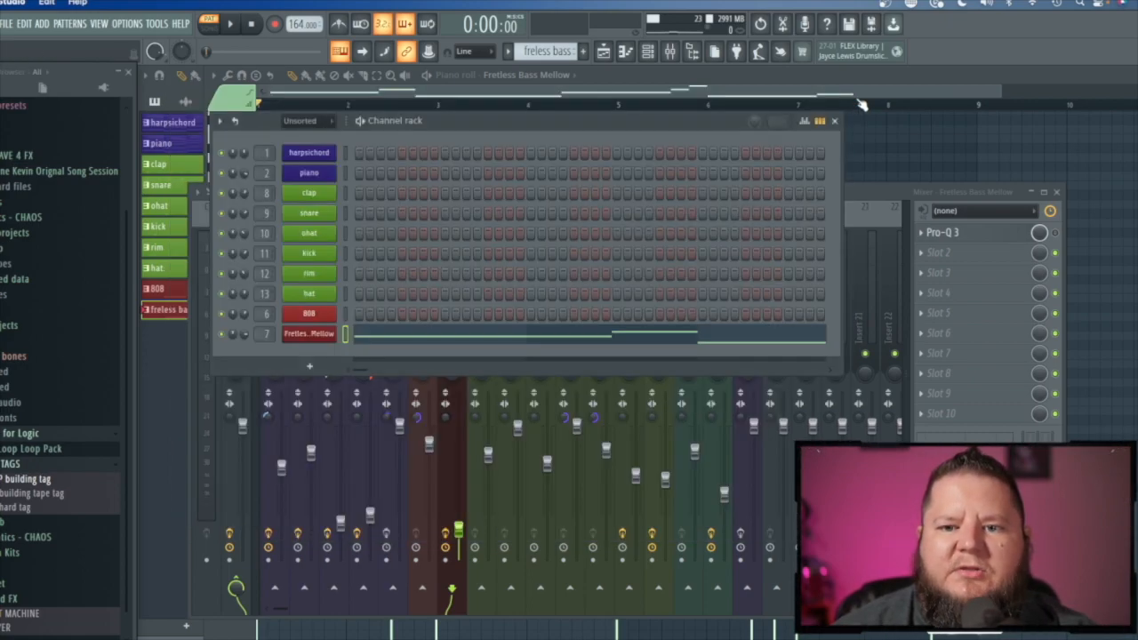
pyautogui.click(389, 339)
pyautogui.click(389, 340)
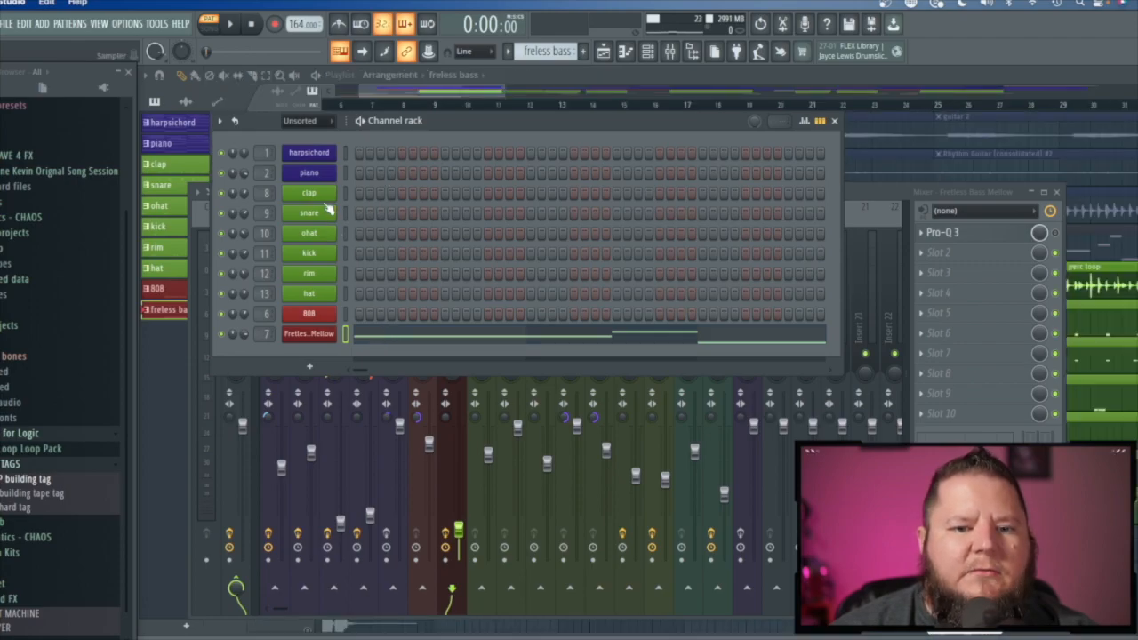
pyautogui.click(236, 26)
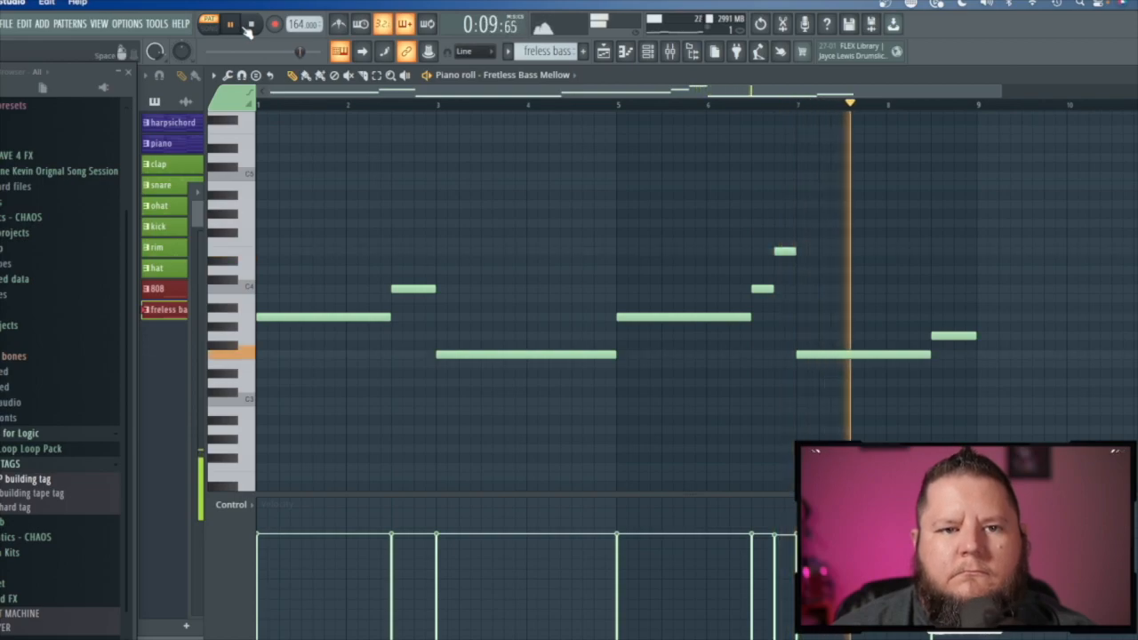
pyautogui.click(233, 25)
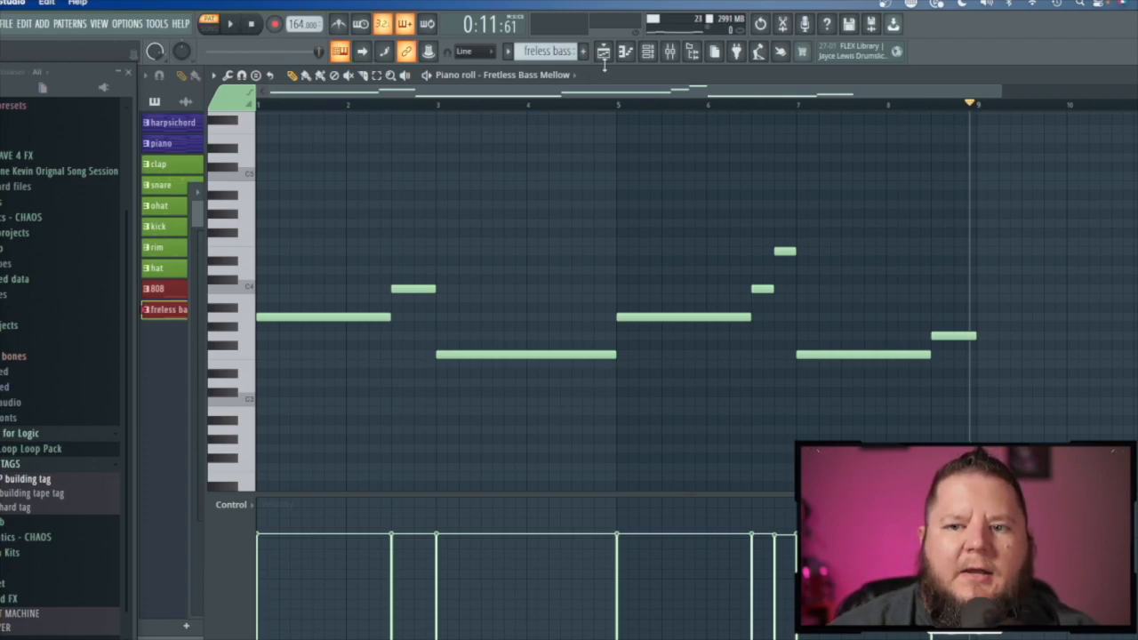
# Inspect the Pro-Q 3 curve on the Fretless Bass Mellow mixer track, close it, and return to the piano roll.
pyautogui.click(669, 51)
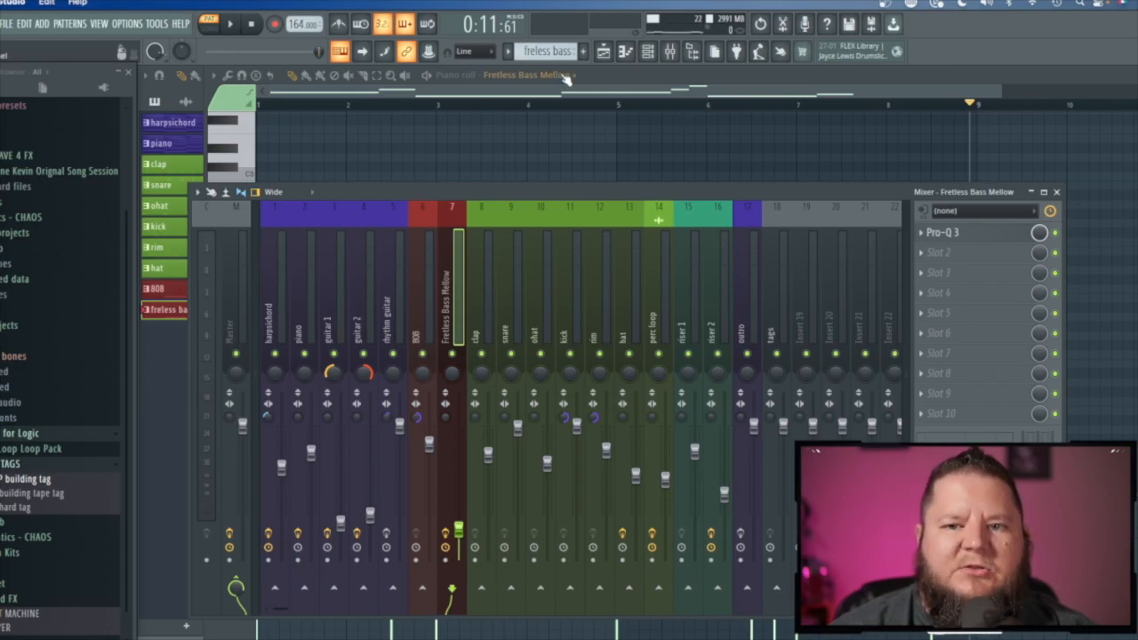
pyautogui.press('F9')
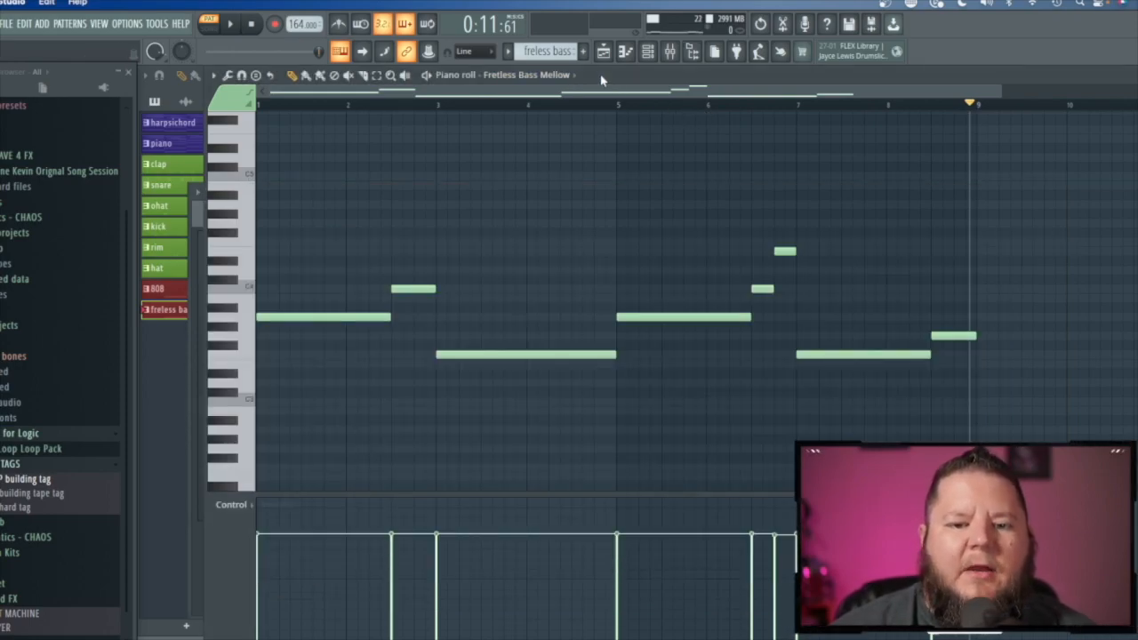
pyautogui.click(669, 52)
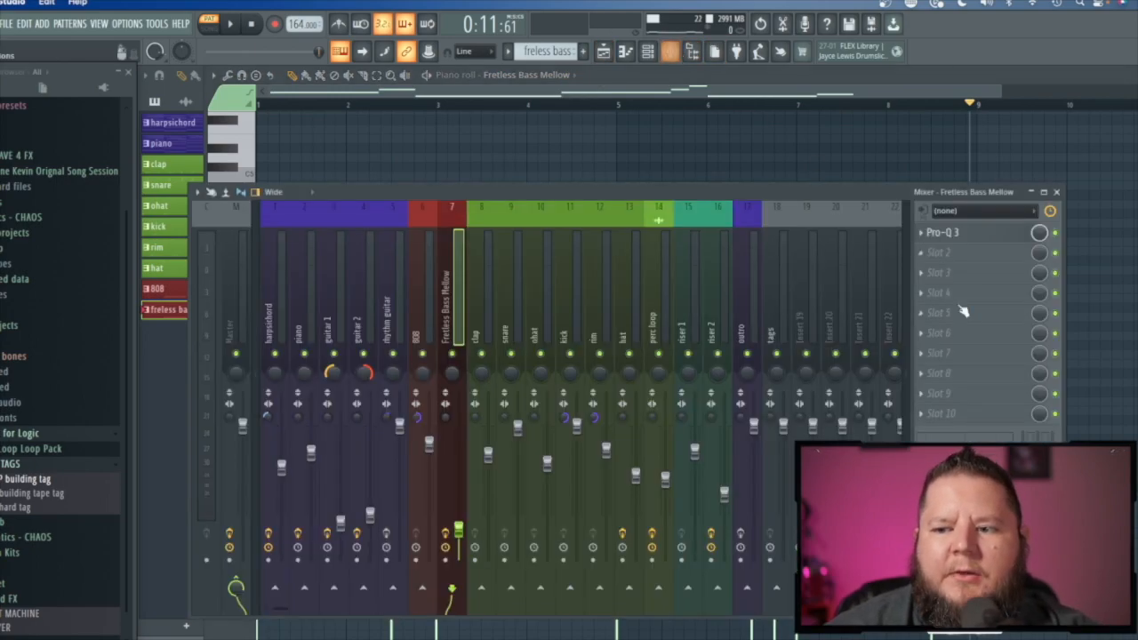
pyautogui.click(1007, 236)
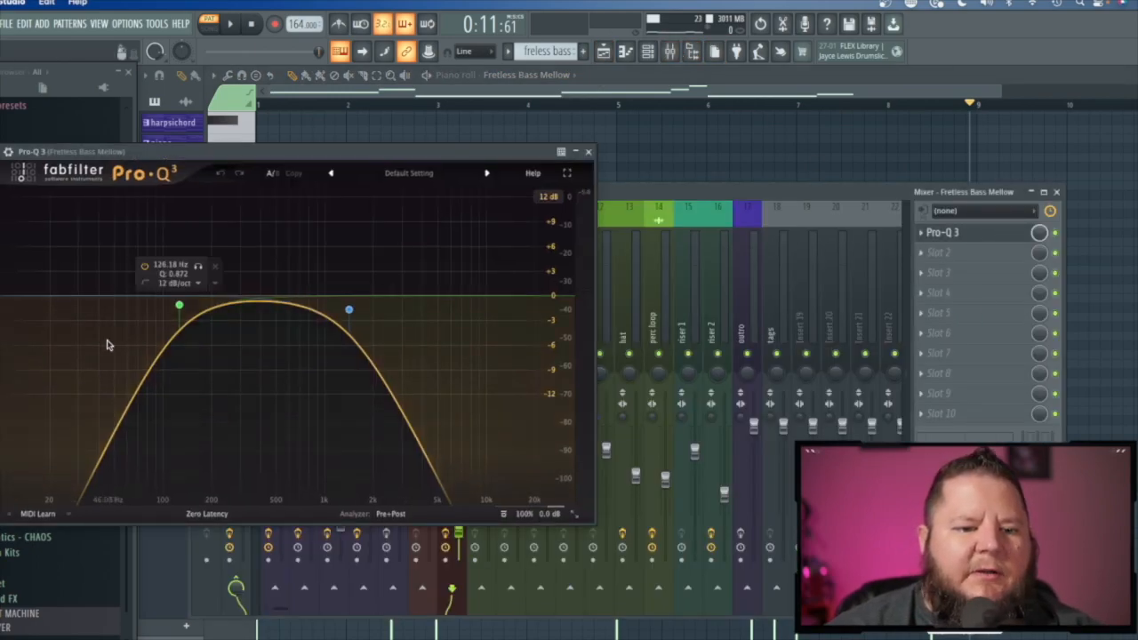
pyautogui.click(589, 152)
pyautogui.click(621, 78)
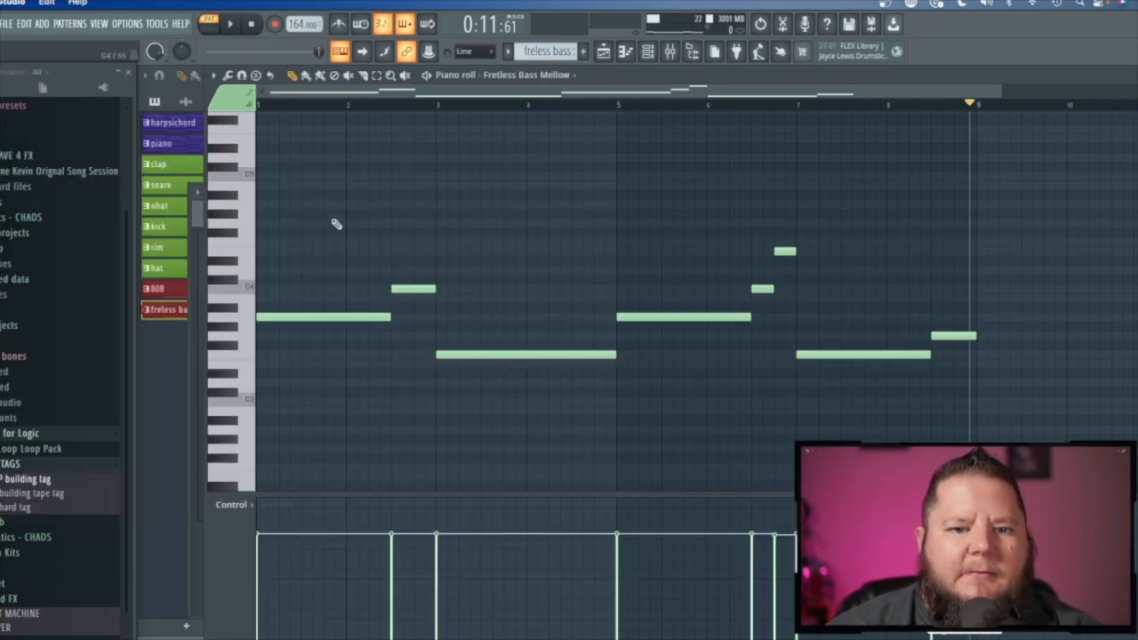
# Rewind the fretless bass pattern to the start and play it again.
pyautogui.click(250, 28)
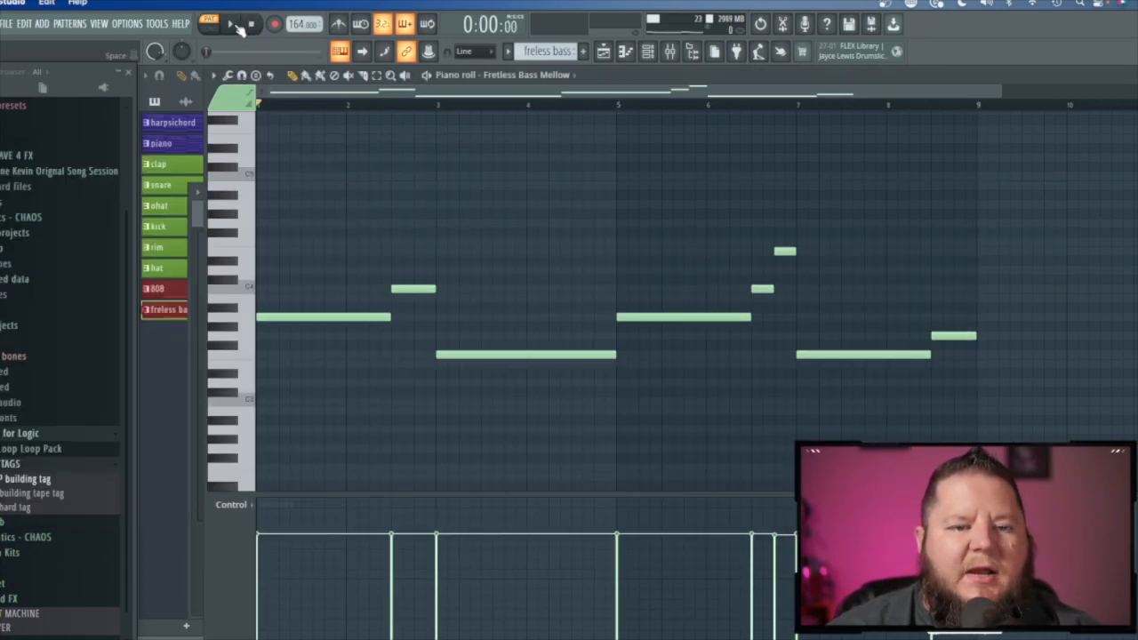
pyautogui.click(235, 26)
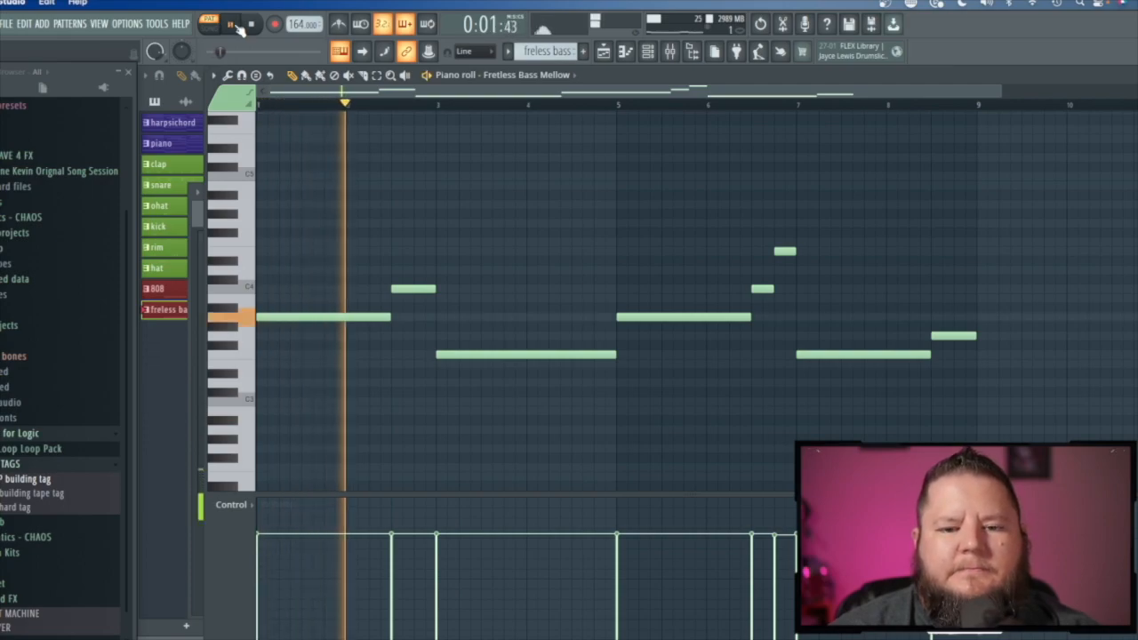